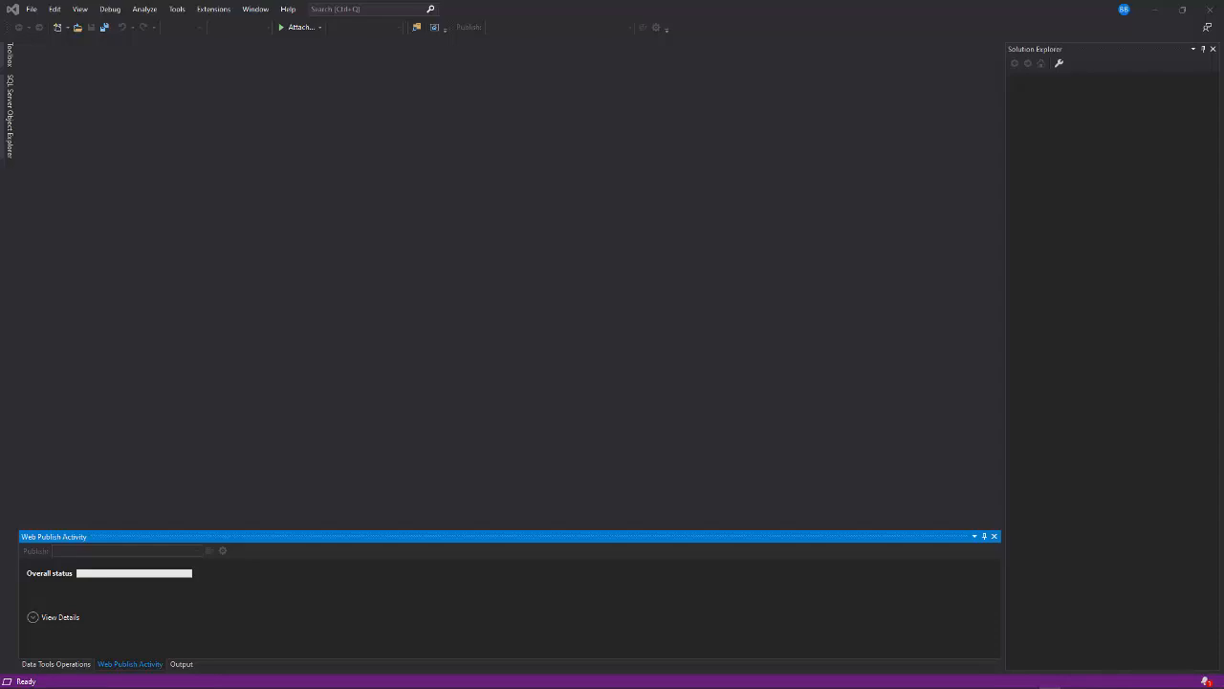
Step: Switch to Chrome, review the Visual Studio access options and course workload requirements on the How to Get It page, and return to Visual Studio
{"action": "key", "text": "alt+Tab"}
{"action": "key", "text": "alt+Tab"}
{"action": "key", "text": "alt+Tab"}
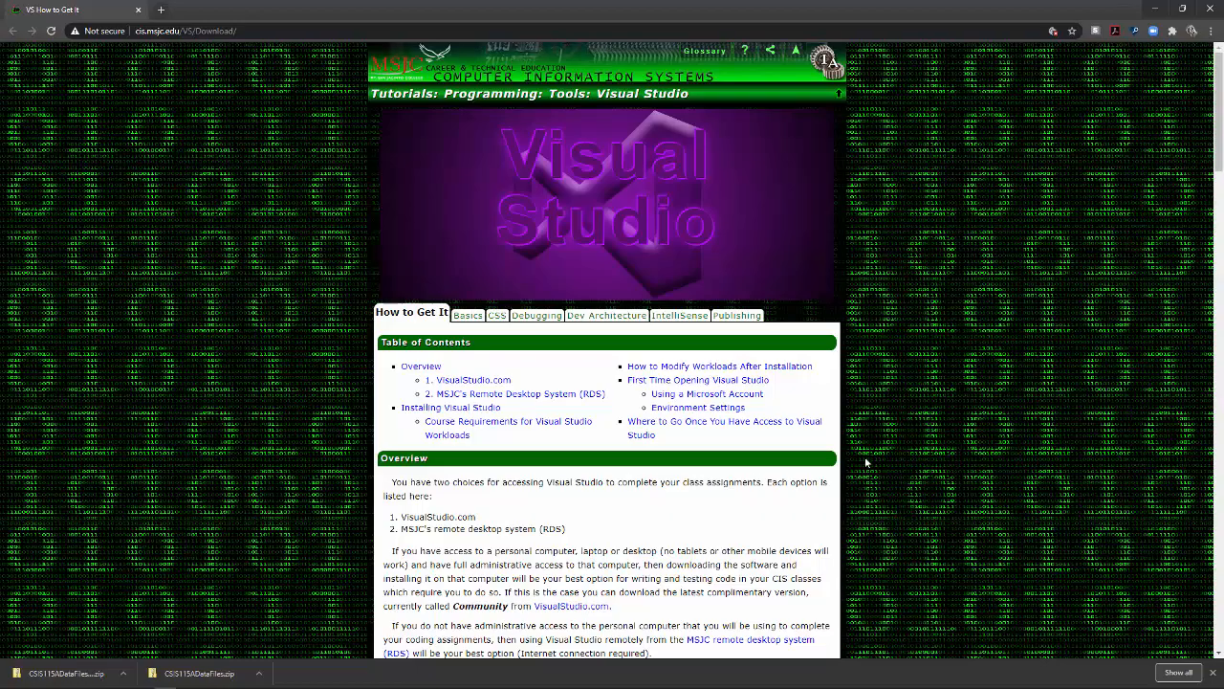
{"action": "left_click", "coordinate": [643, 429]}
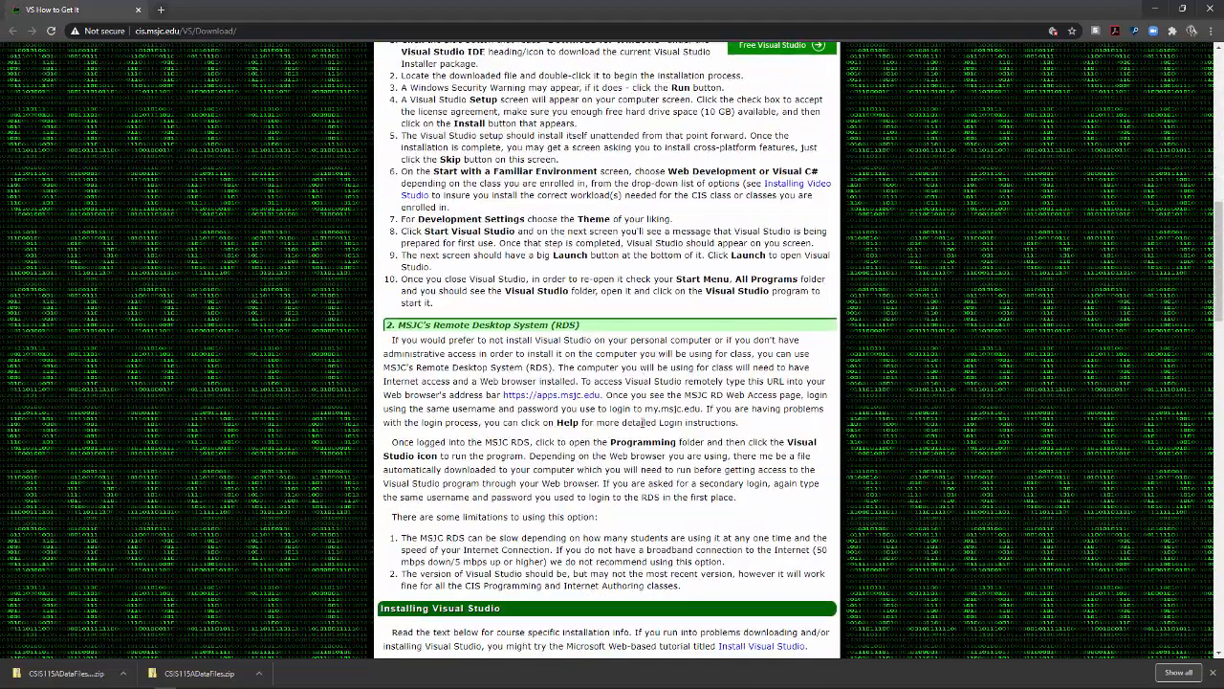
{"action": "scroll", "coordinate": [708, 352], "scroll_direction": "down", "scroll_amount": 5}
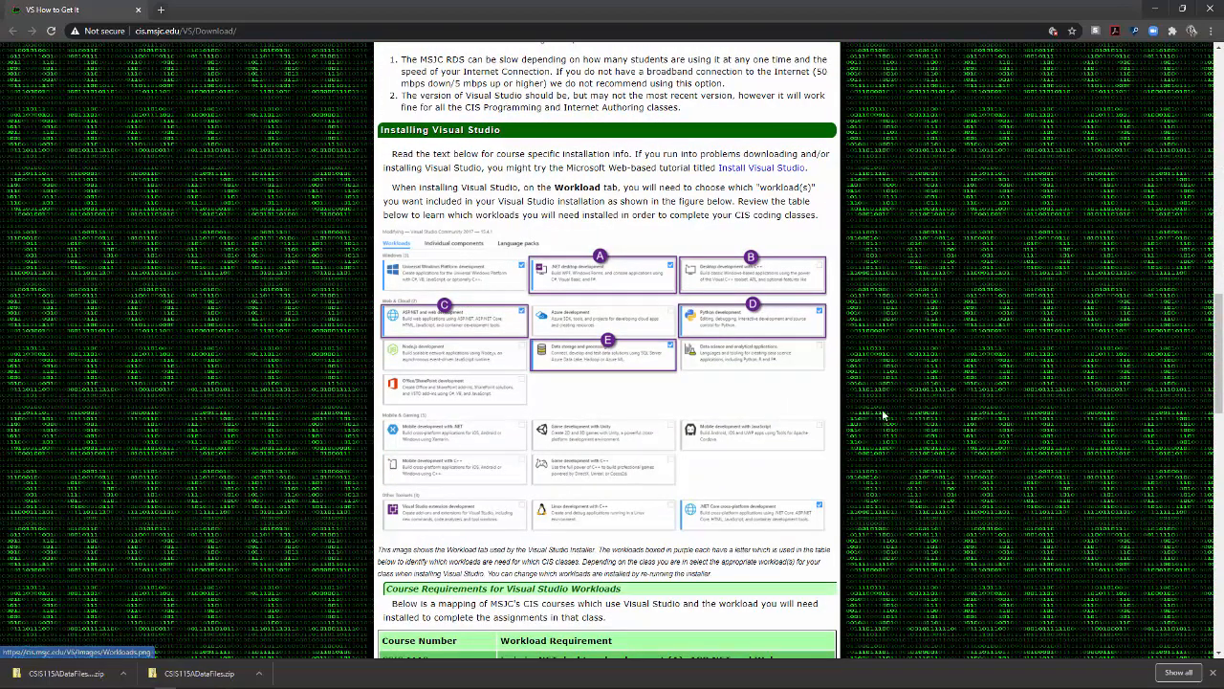
{"action": "scroll", "coordinate": [670, 419], "scroll_direction": "down", "scroll_amount": 3}
{"action": "scroll", "coordinate": [656, 396], "scroll_direction": "up", "scroll_amount": 4}
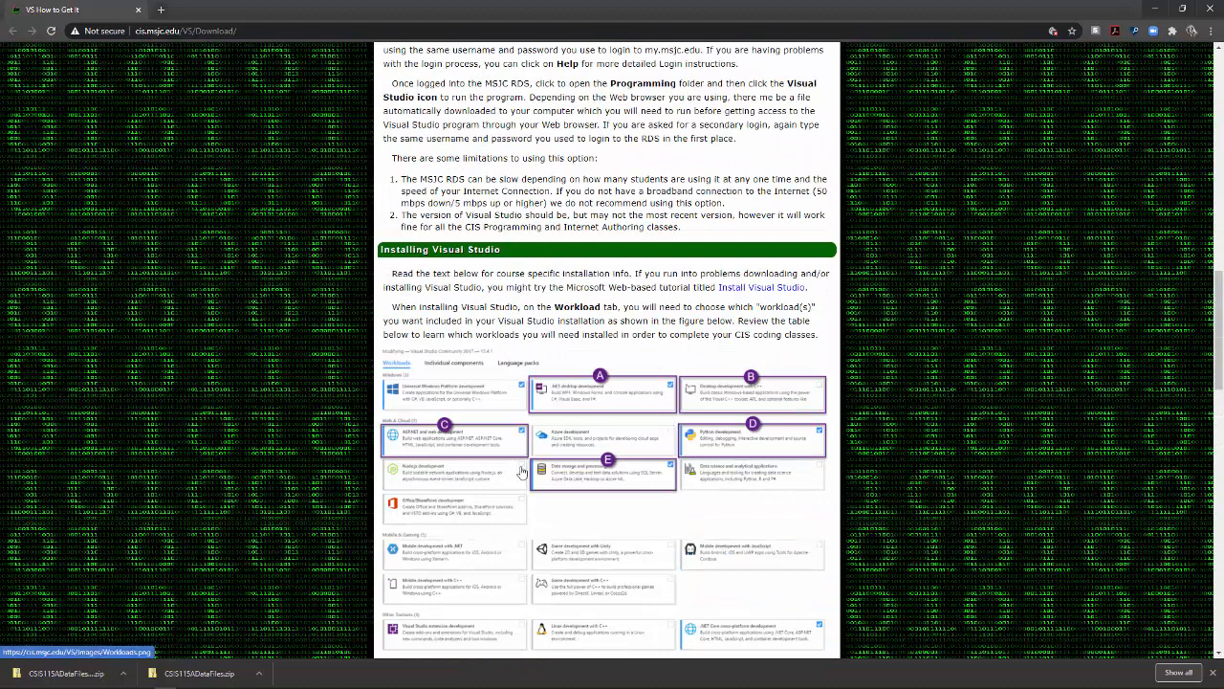
{"action": "scroll", "coordinate": [646, 440], "scroll_direction": "down", "scroll_amount": 1}
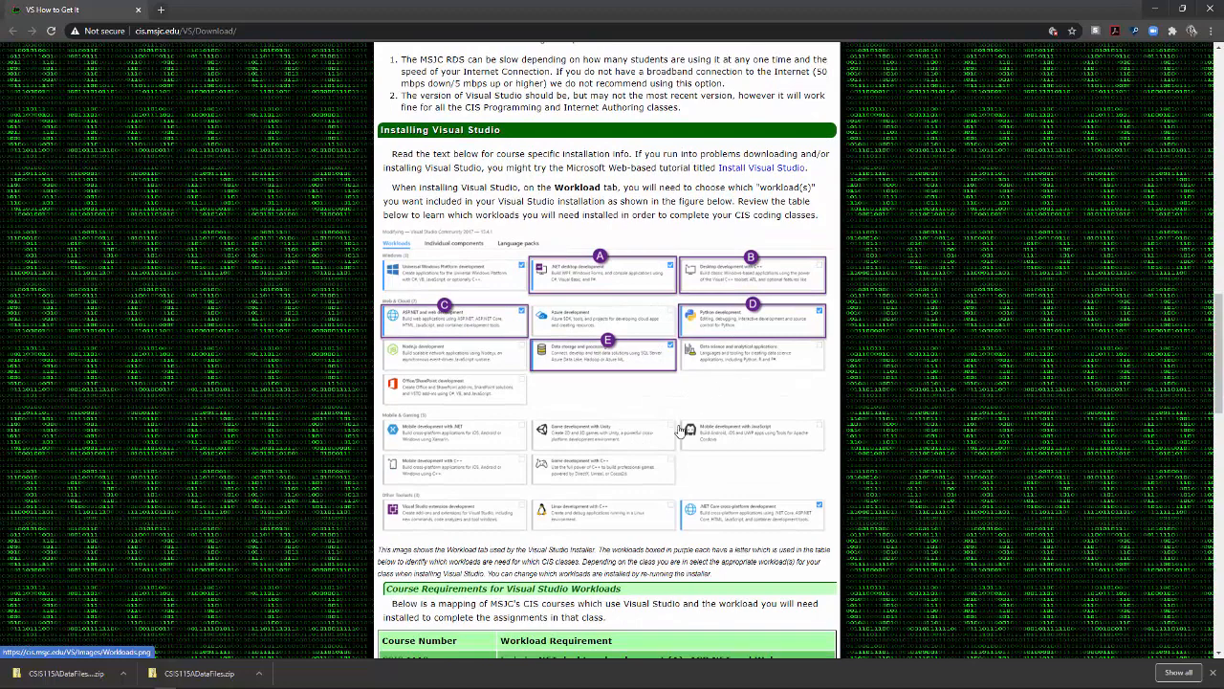
{"action": "scroll", "coordinate": [603, 363], "scroll_direction": "down", "scroll_amount": 3}
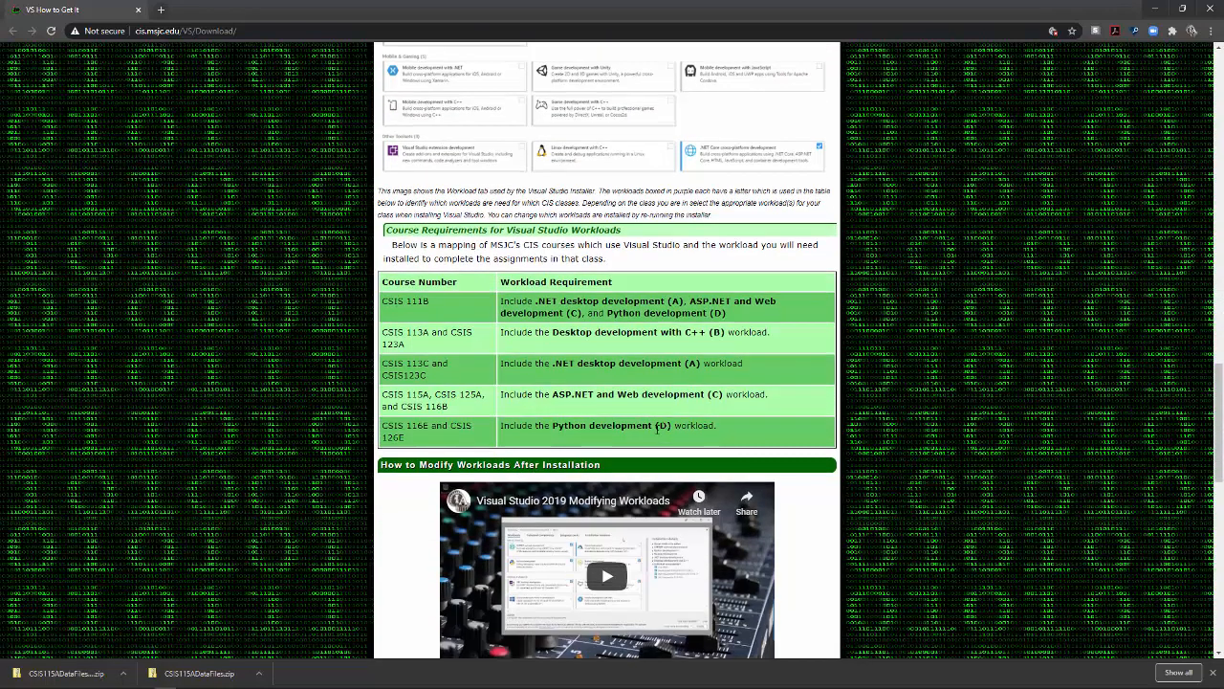
{"action": "scroll", "coordinate": [774, 343], "scroll_direction": "down", "scroll_amount": 2}
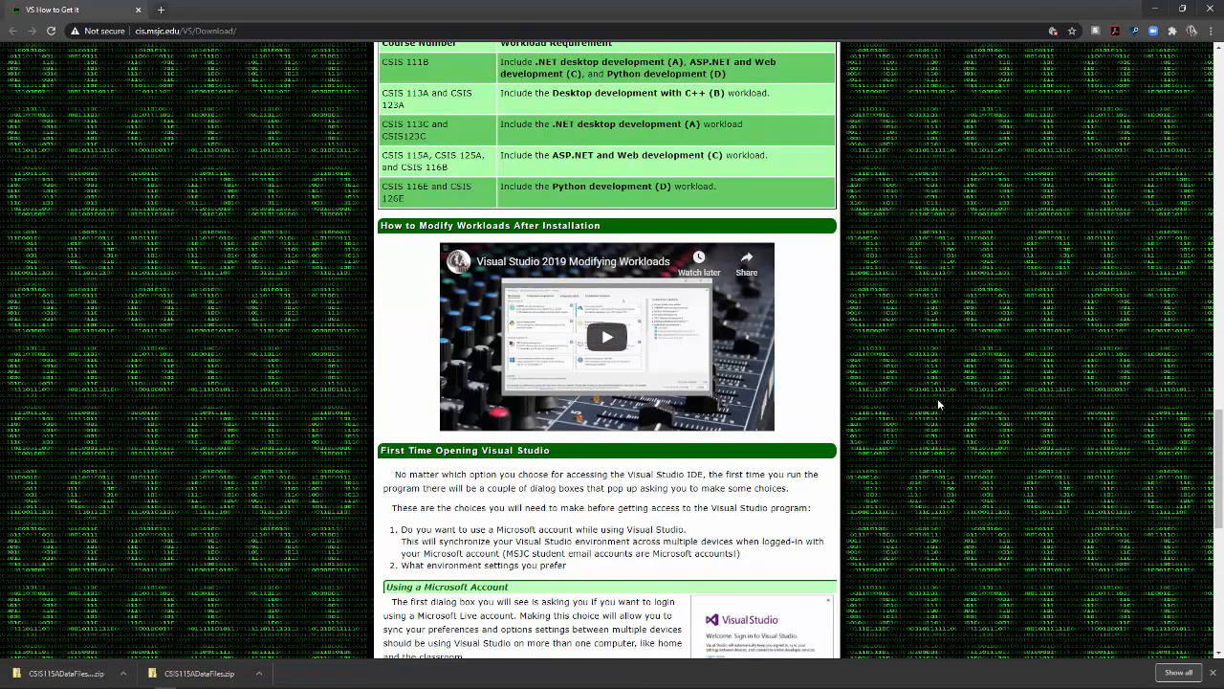
{"action": "scroll", "coordinate": [937, 402], "scroll_direction": "up", "scroll_amount": 15}
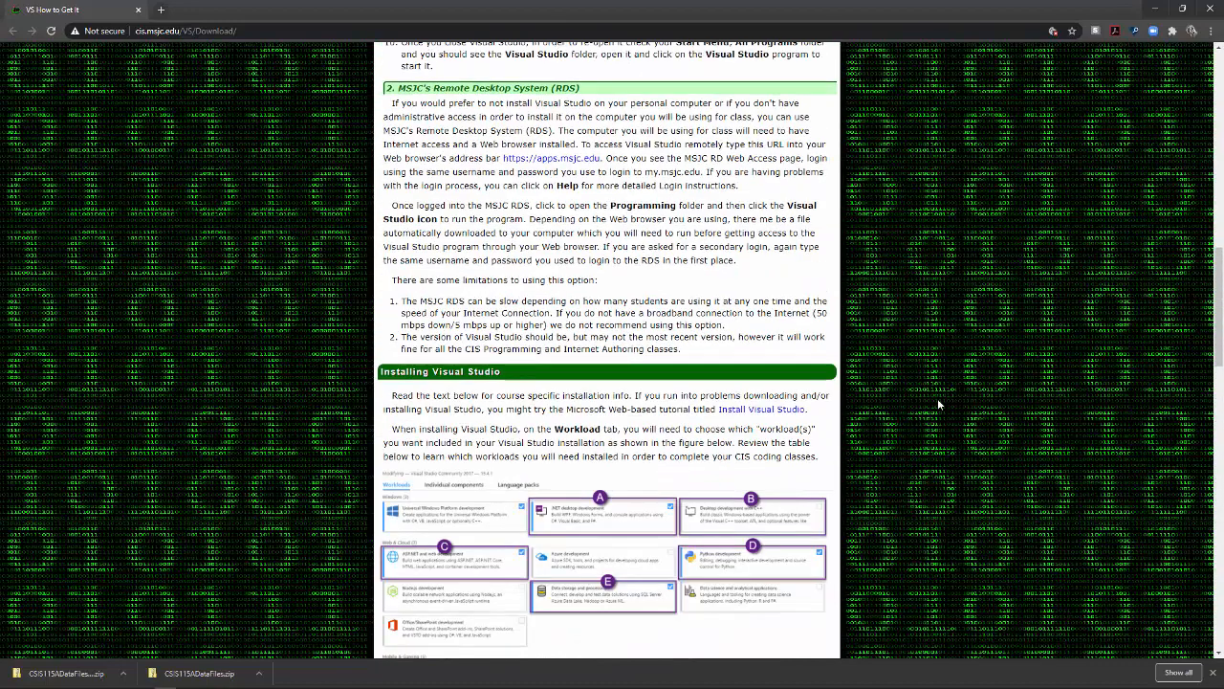
{"action": "scroll", "coordinate": [937, 401], "scroll_direction": "up", "scroll_amount": 5}
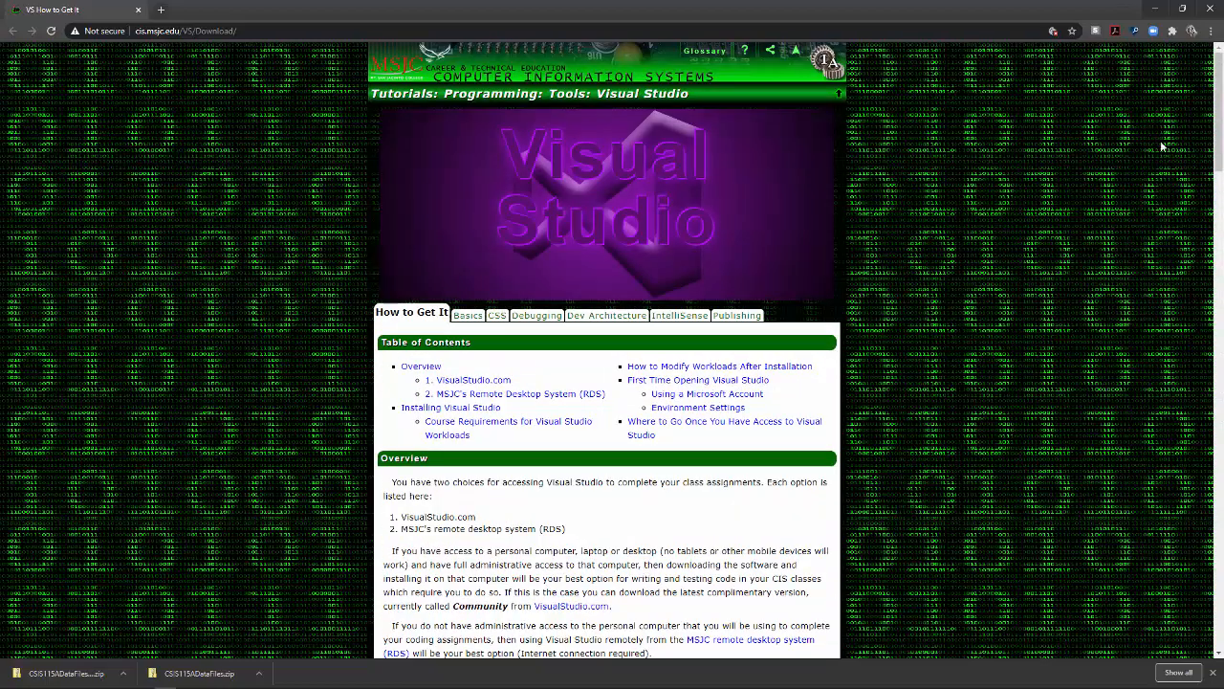
{"action": "left_click", "coordinate": [1154, 9]}
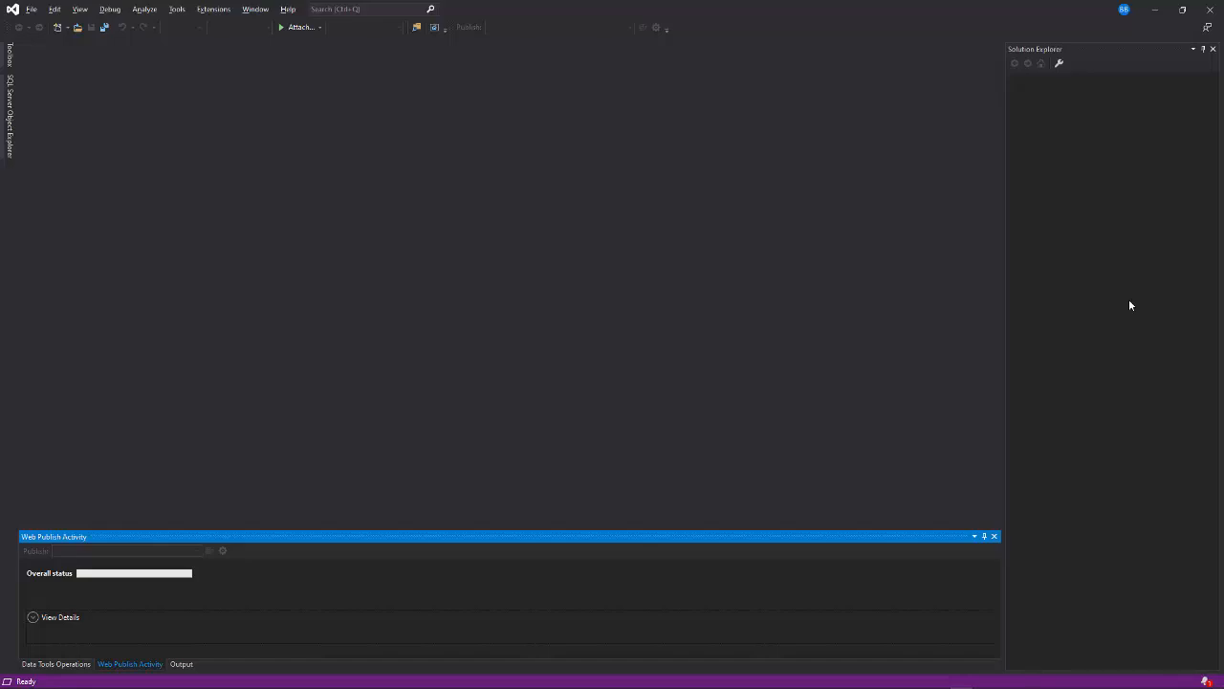
Step: Open the CSIS115A folder on the Desktop as a file-system web site and open its default.htm file
{"action": "left_click", "coordinate": [30, 10]}
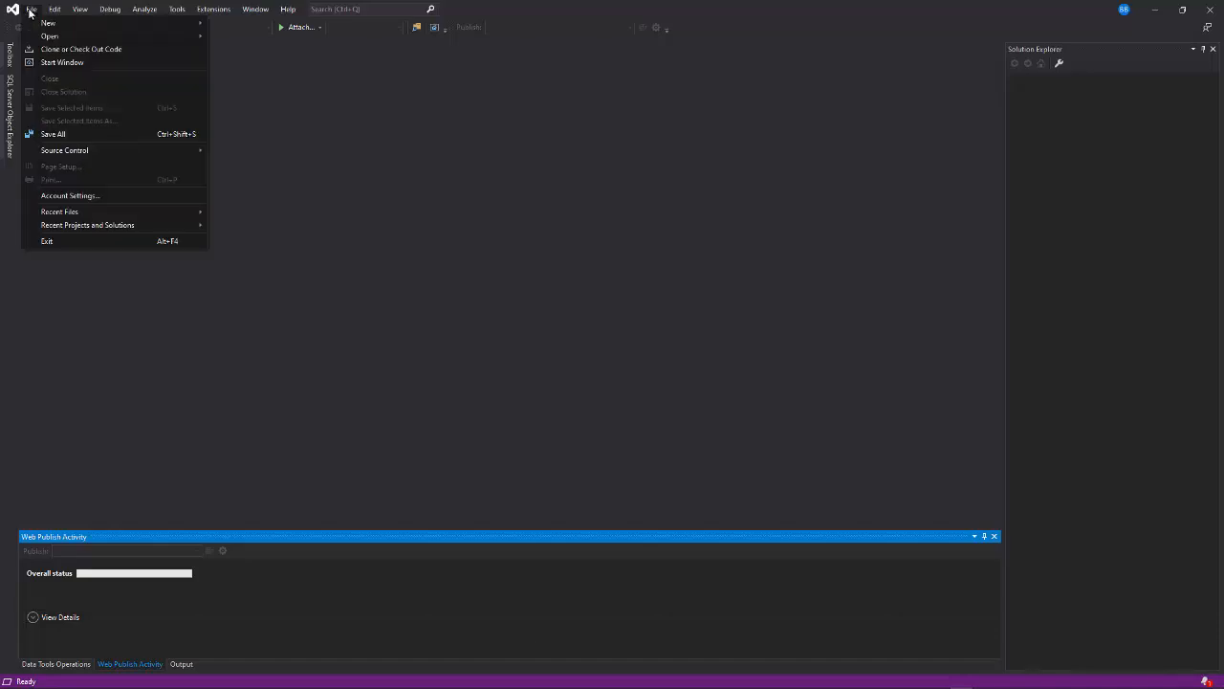
{"action": "mouse_move", "coordinate": [36, 37]}
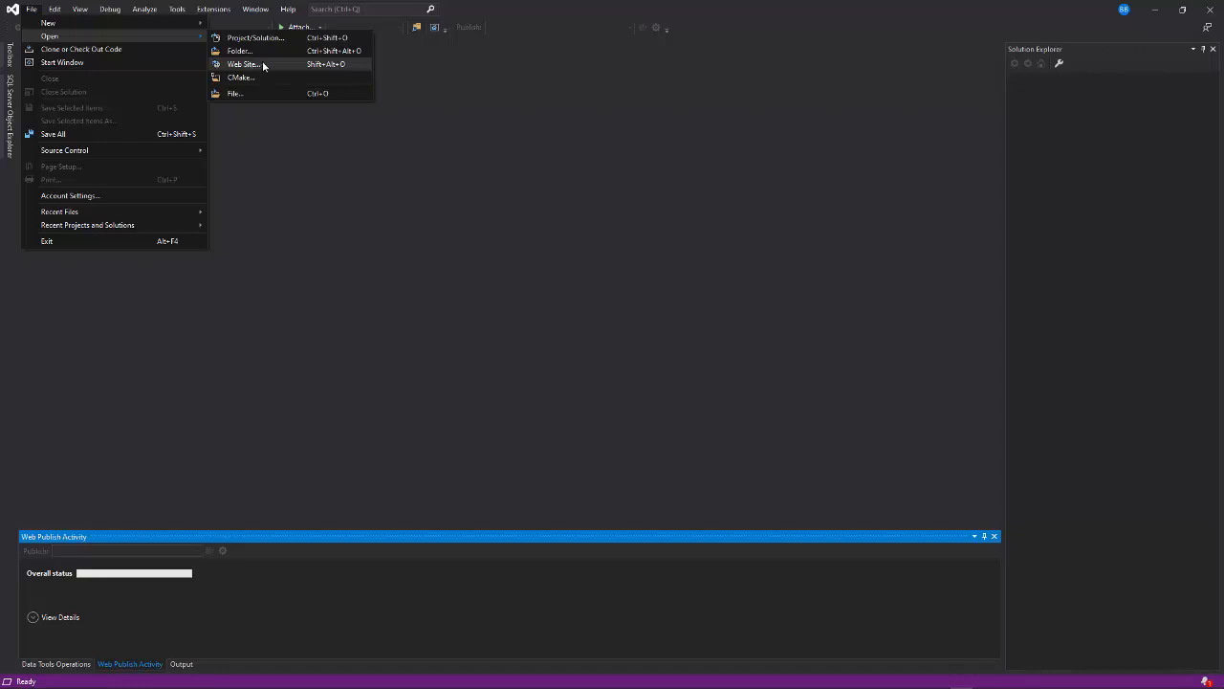
{"action": "left_click", "coordinate": [263, 65]}
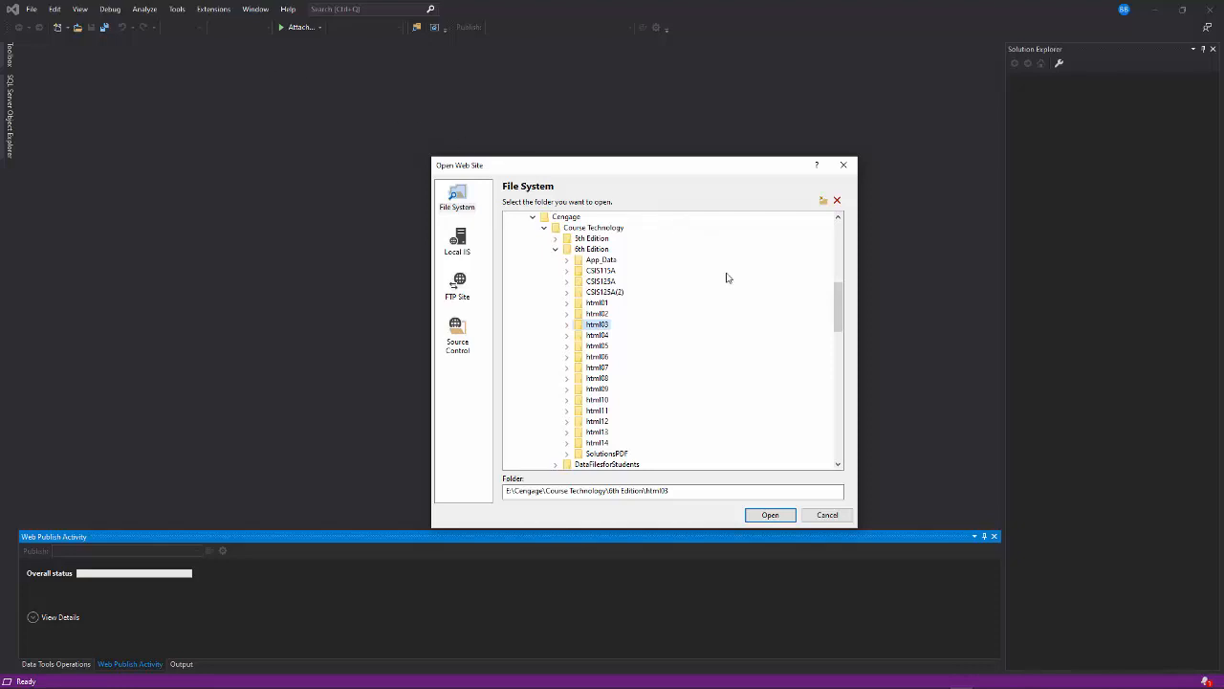
{"action": "left_click_drag", "start_coordinate": [676, 169], "coordinate": [575, 118]}
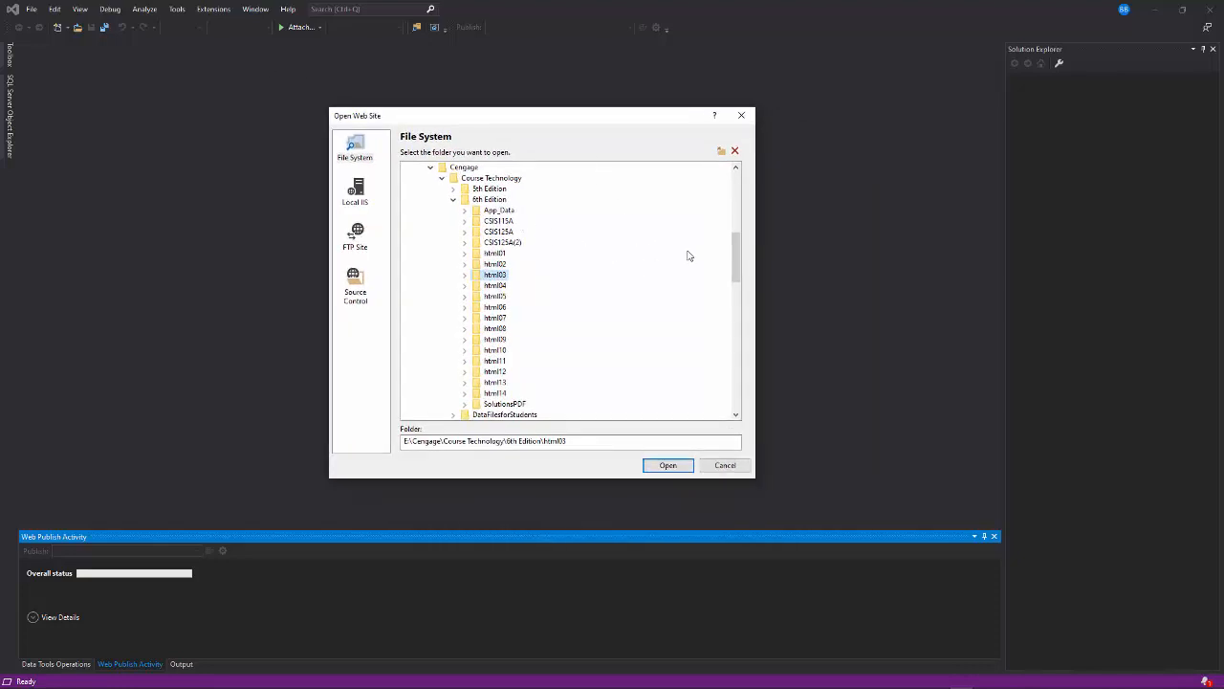
{"action": "left_click_drag", "start_coordinate": [736, 244], "coordinate": [714, 200]}
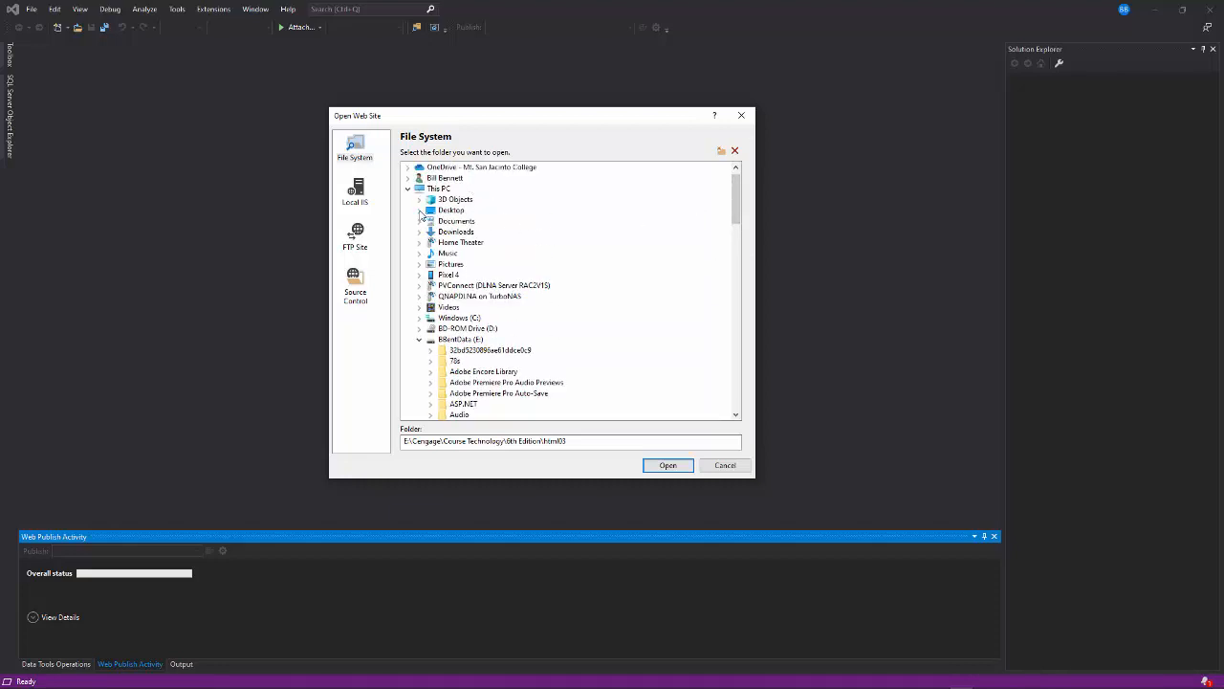
{"action": "left_click", "coordinate": [420, 211]}
{"action": "left_click", "coordinate": [459, 222]}
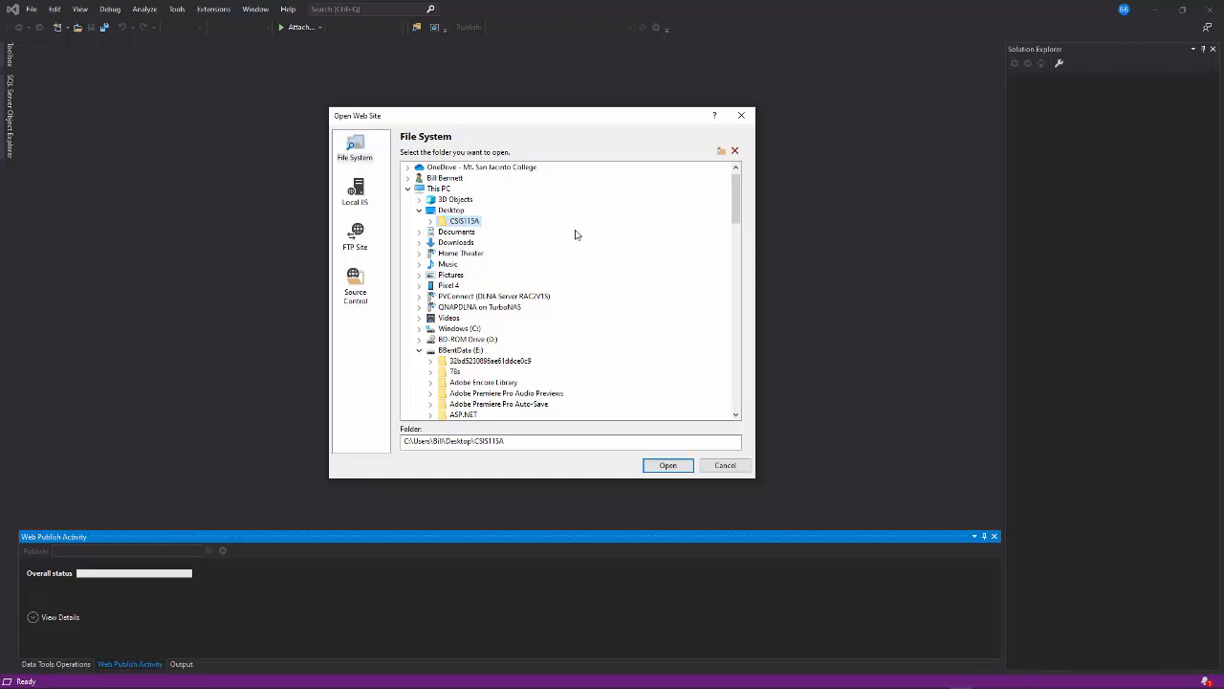
{"action": "left_click", "coordinate": [431, 222]}
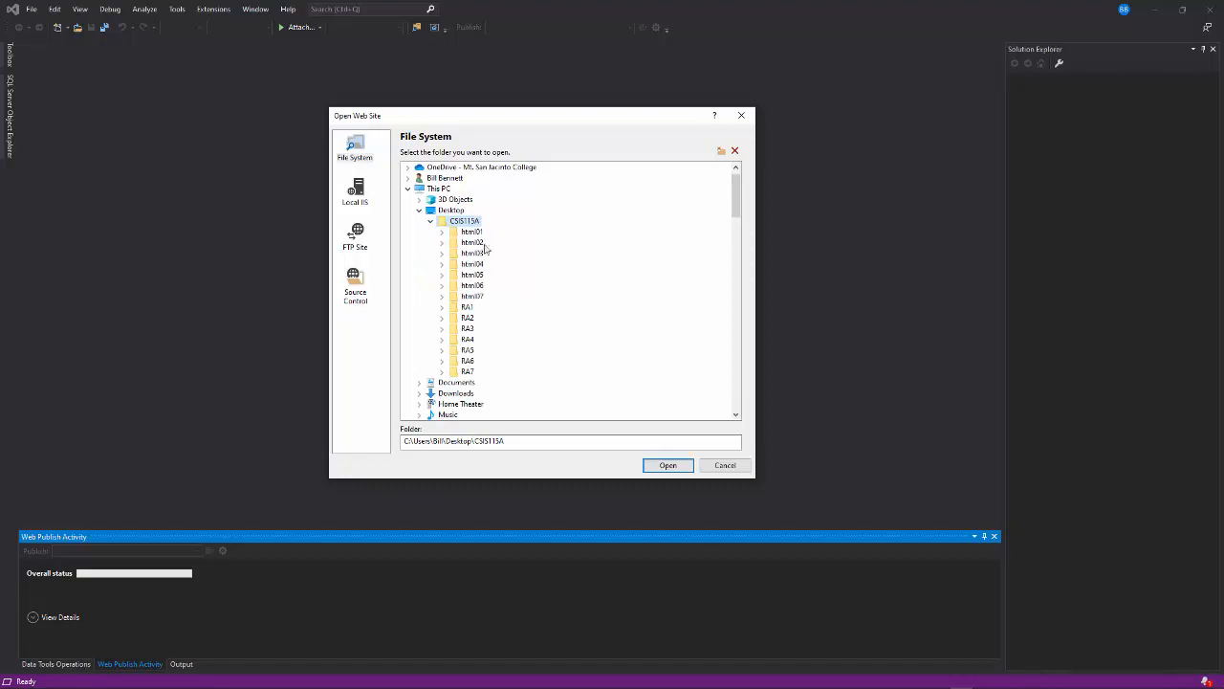
{"action": "left_click", "coordinate": [430, 223]}
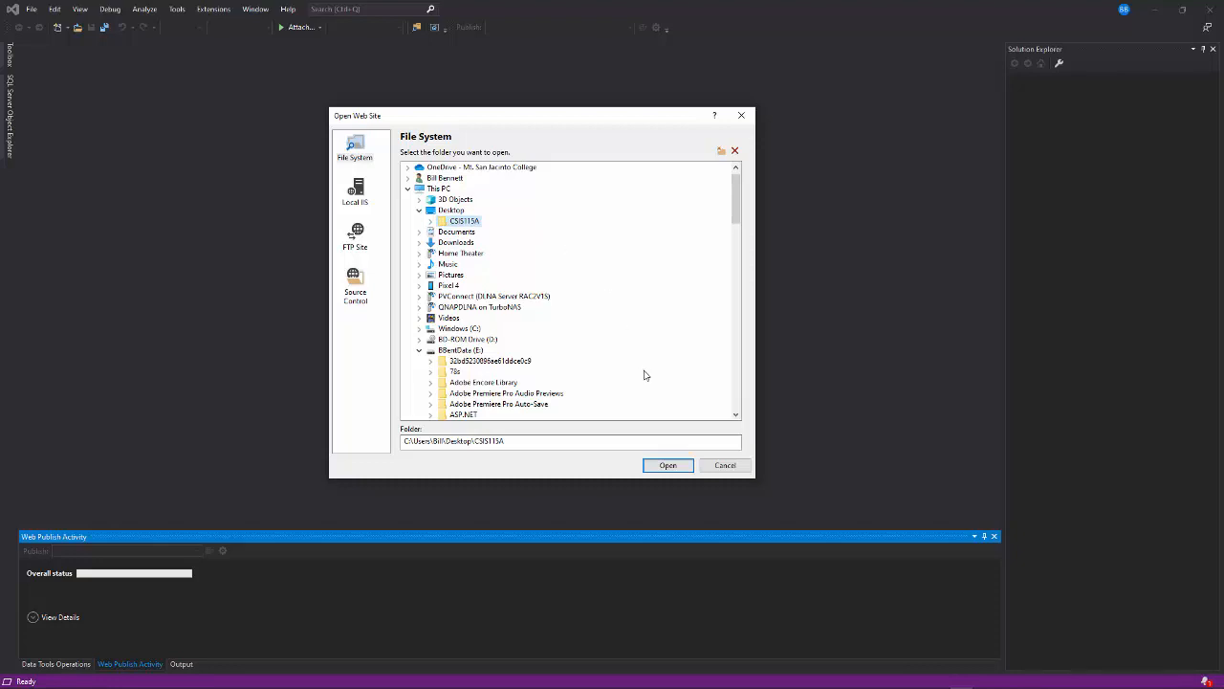
{"action": "left_click", "coordinate": [660, 467]}
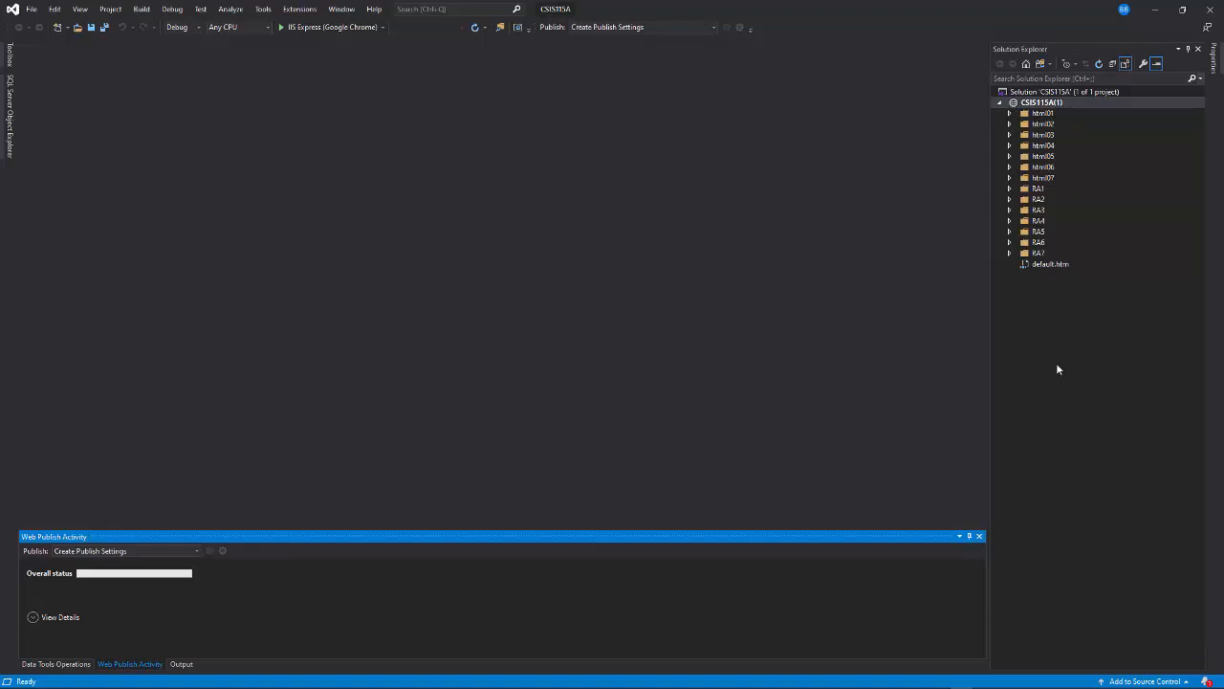
{"action": "left_click", "coordinate": [1021, 265]}
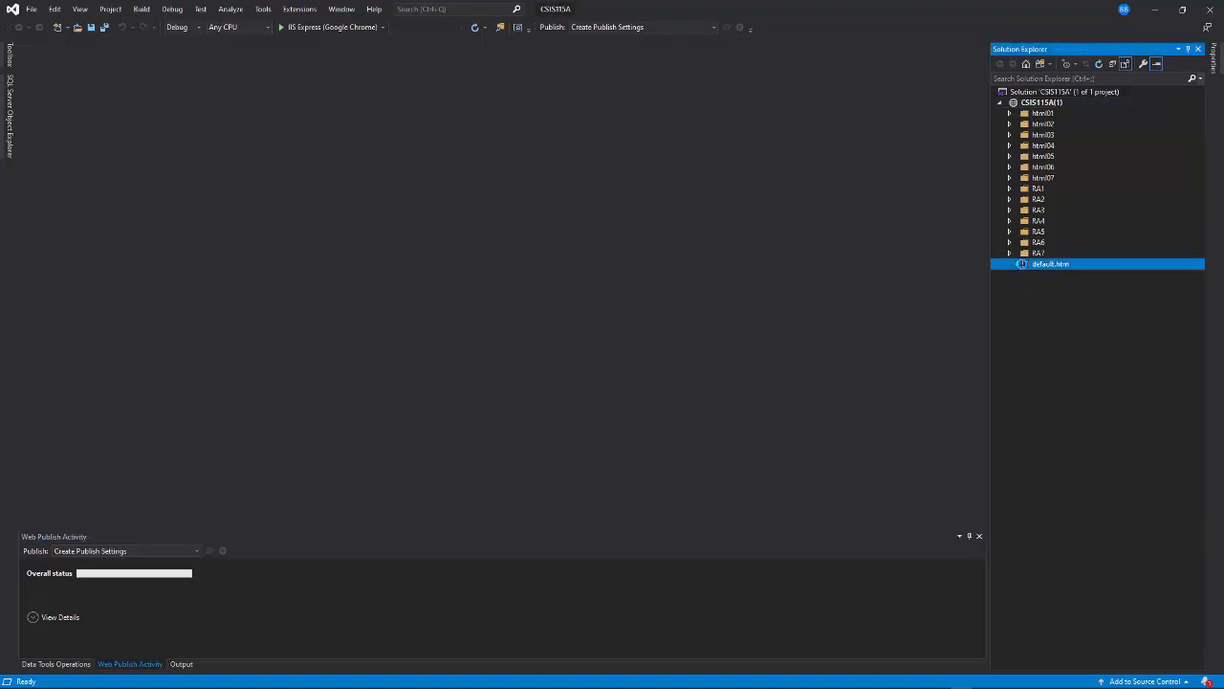
{"action": "double_click", "coordinate": [1022, 264]}
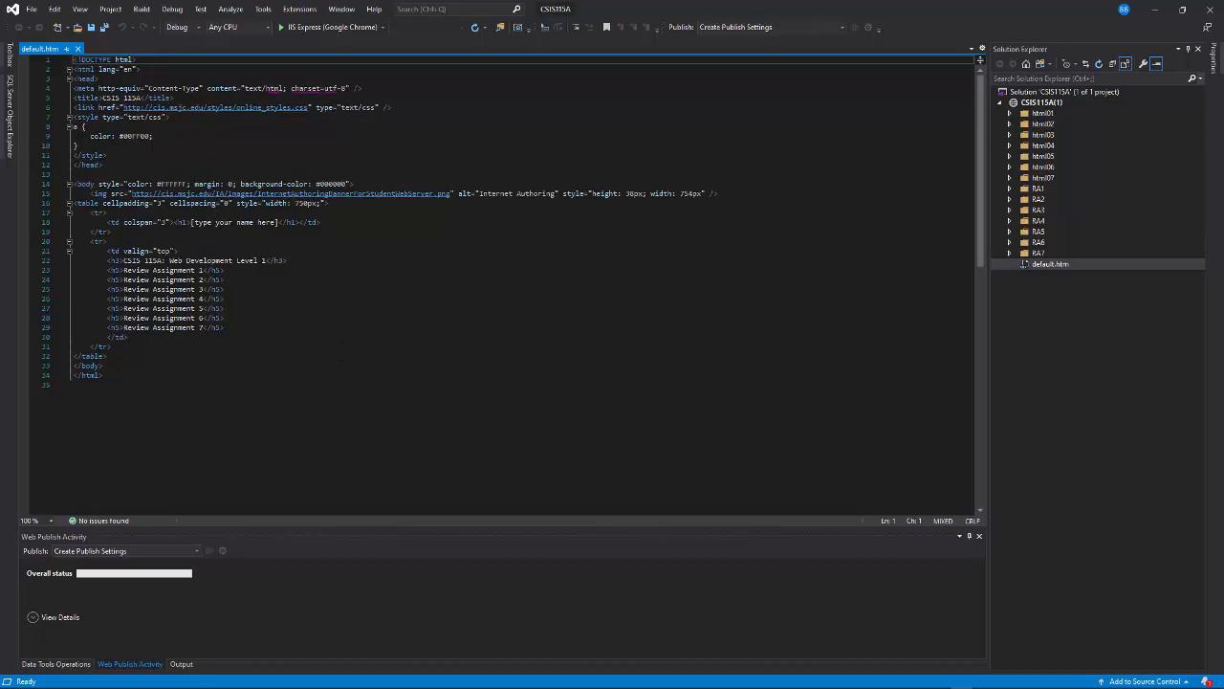
Step: Replace the "[type your name here]" placeholder in the h1 heading with the author's full name, and undo the replacement
{"action": "left_click", "coordinate": [278, 222]}
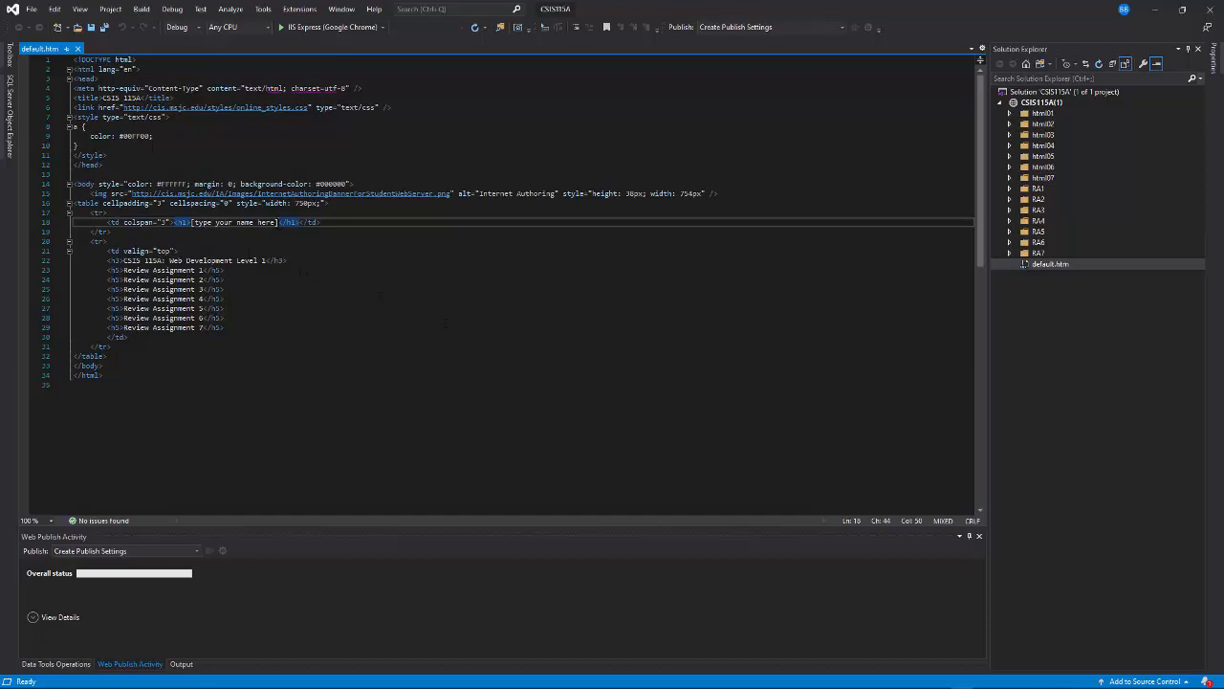
{"action": "left_click_drag", "start_coordinate": [278, 222], "coordinate": [190, 222]}
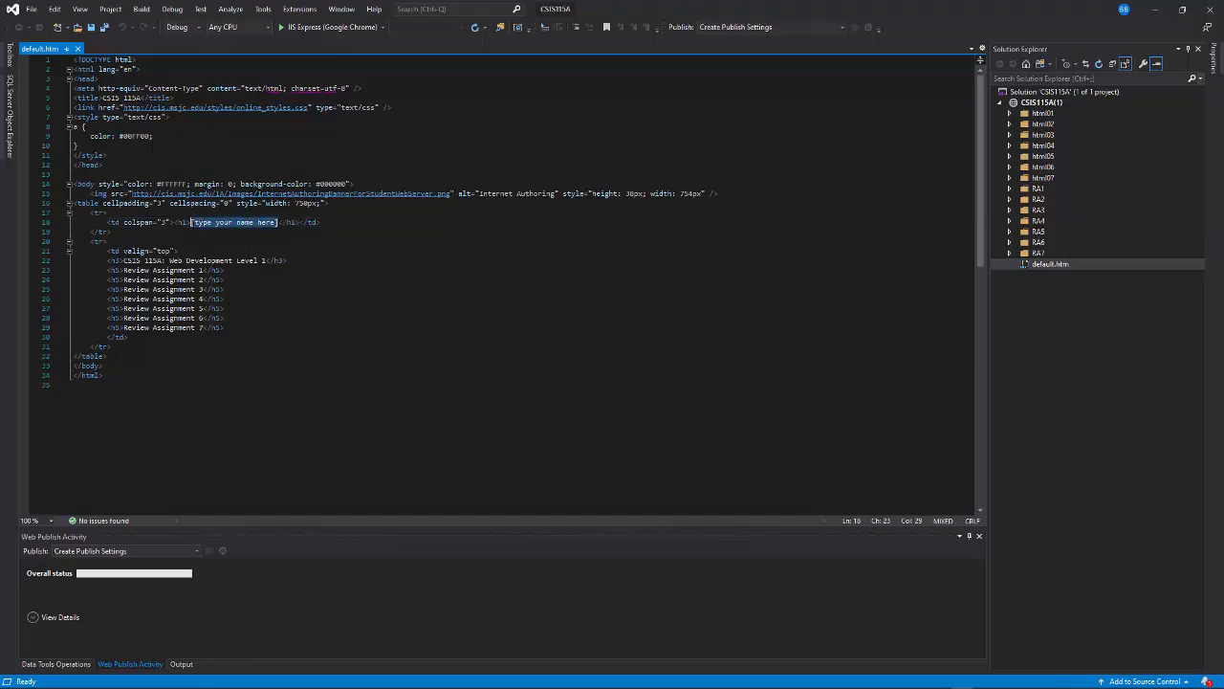
{"action": "type", "text": "Bill Ben"}
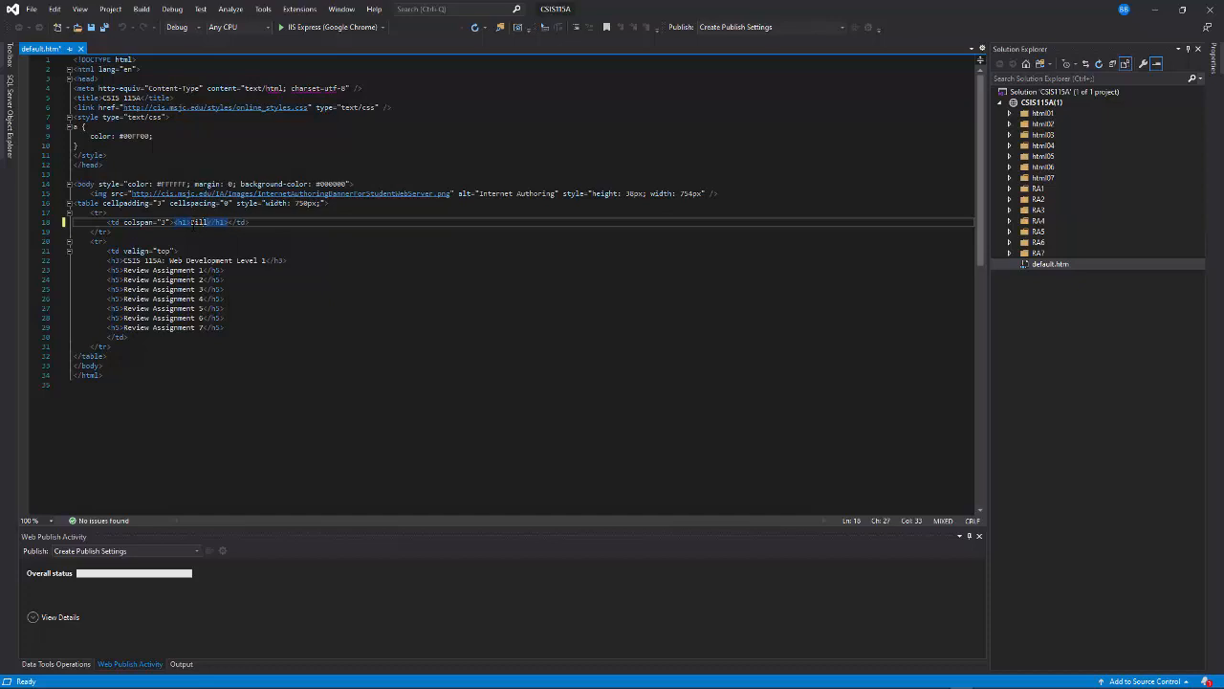
{"action": "type", "text": "nett"}
{"action": "key", "text": "ctrl+z"}
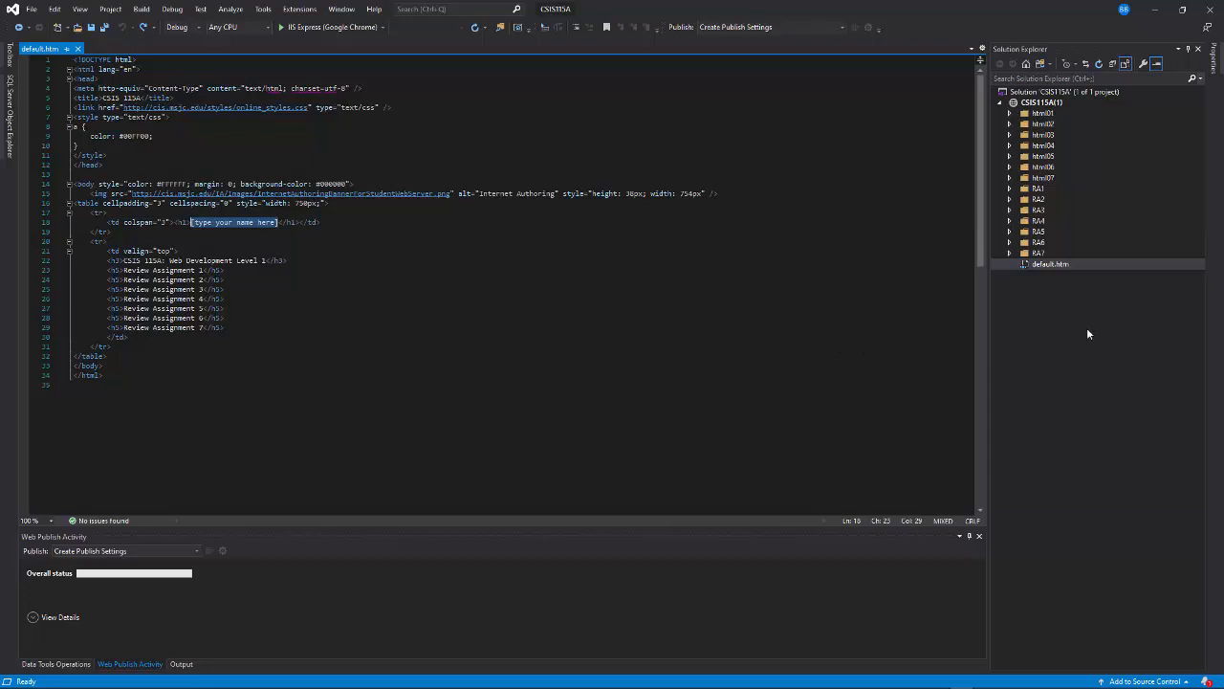
Step: Set HTML (Web Forms) Editor as the default for default.htm and reopen the file with it, closing the already open copy
{"action": "right_click", "coordinate": [1043, 265]}
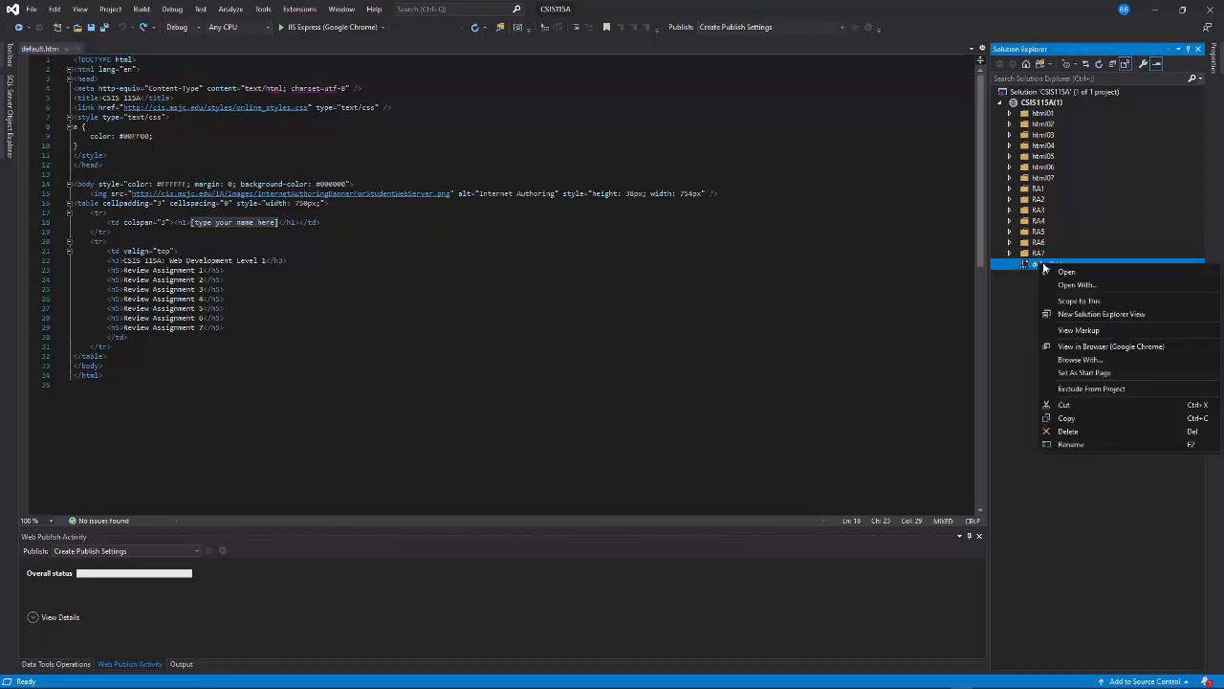
{"action": "left_click", "coordinate": [1005, 300]}
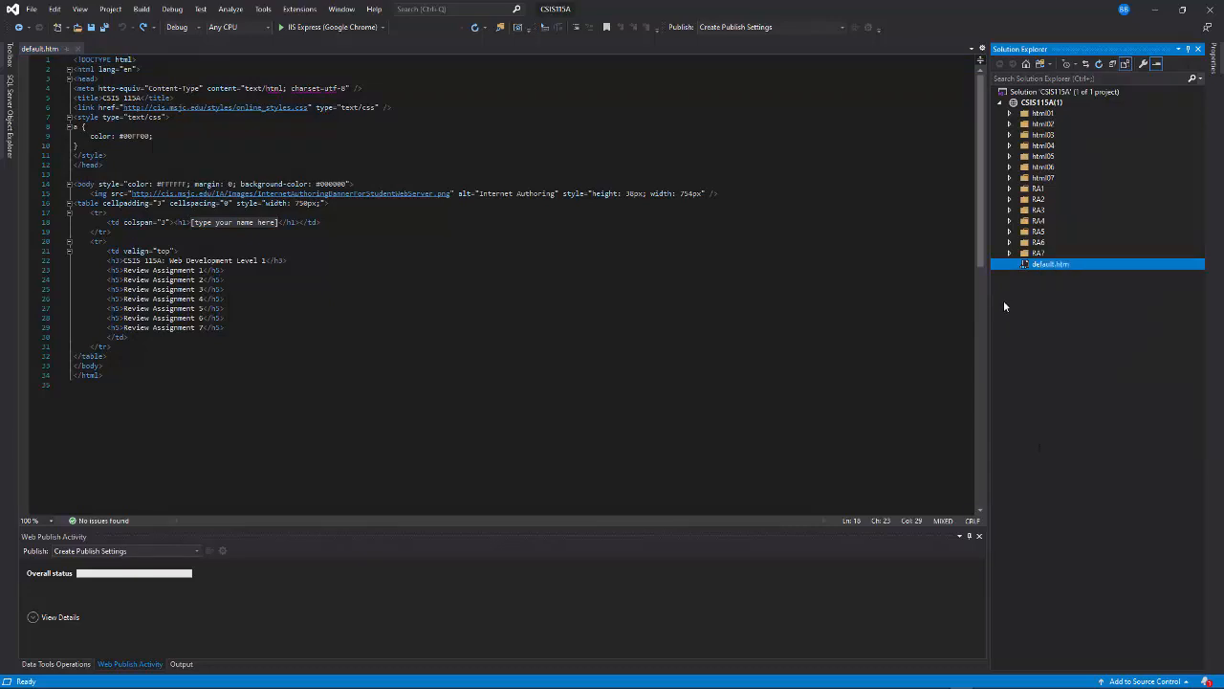
{"action": "right_click", "coordinate": [1049, 268]}
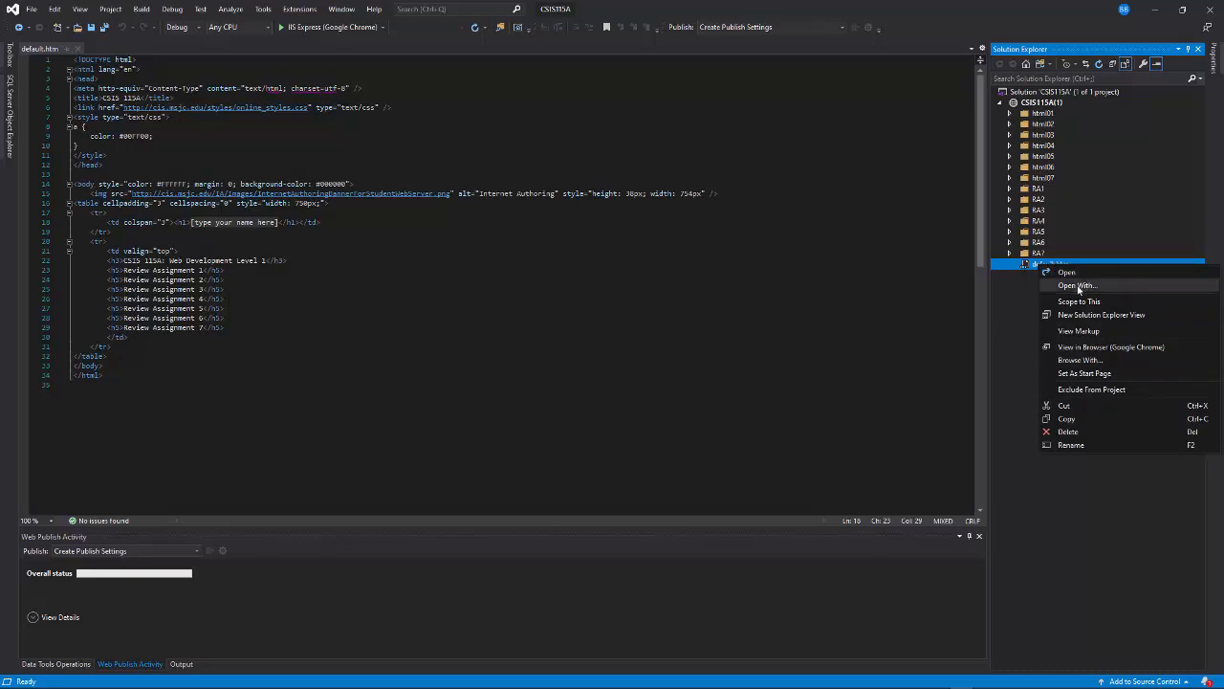
{"action": "left_click", "coordinate": [1078, 286]}
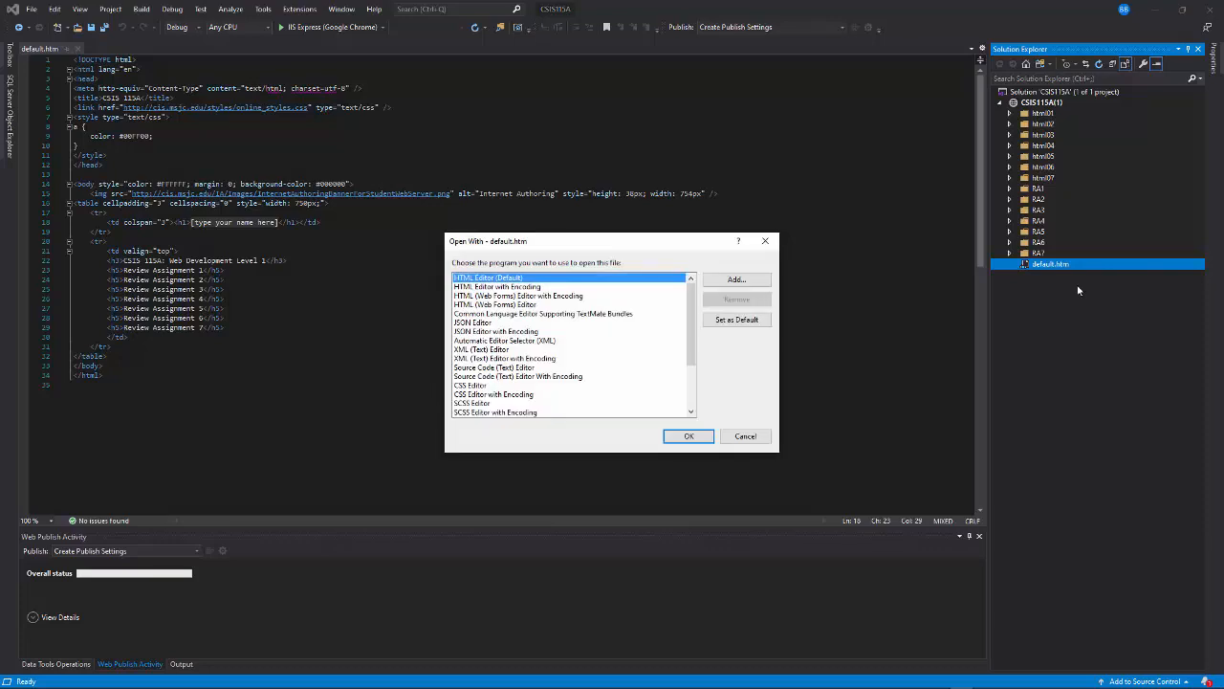
{"action": "left_click", "coordinate": [501, 305]}
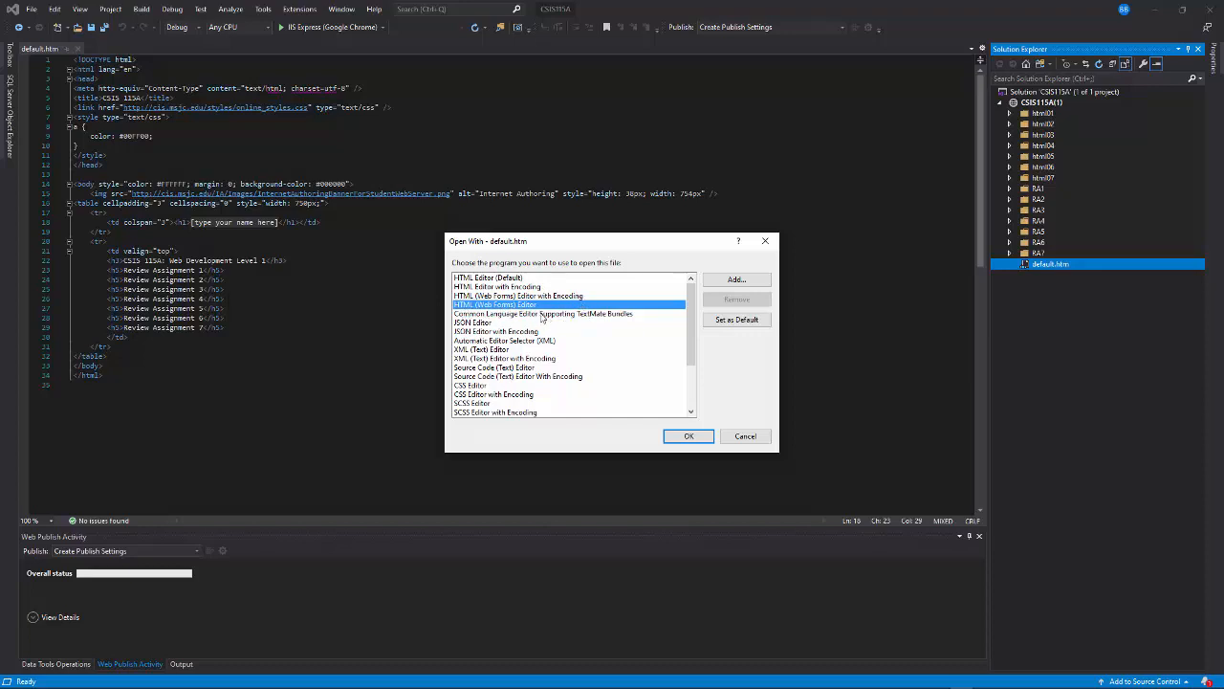
{"action": "left_click", "coordinate": [734, 321]}
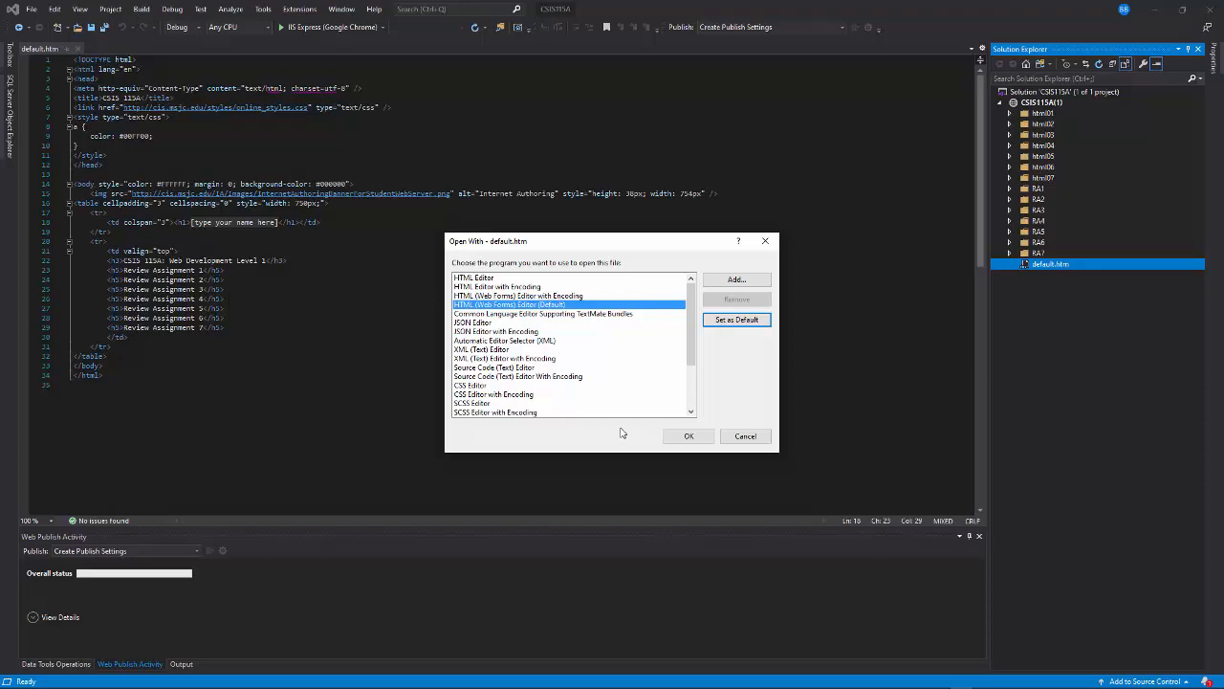
{"action": "left_click", "coordinate": [686, 437]}
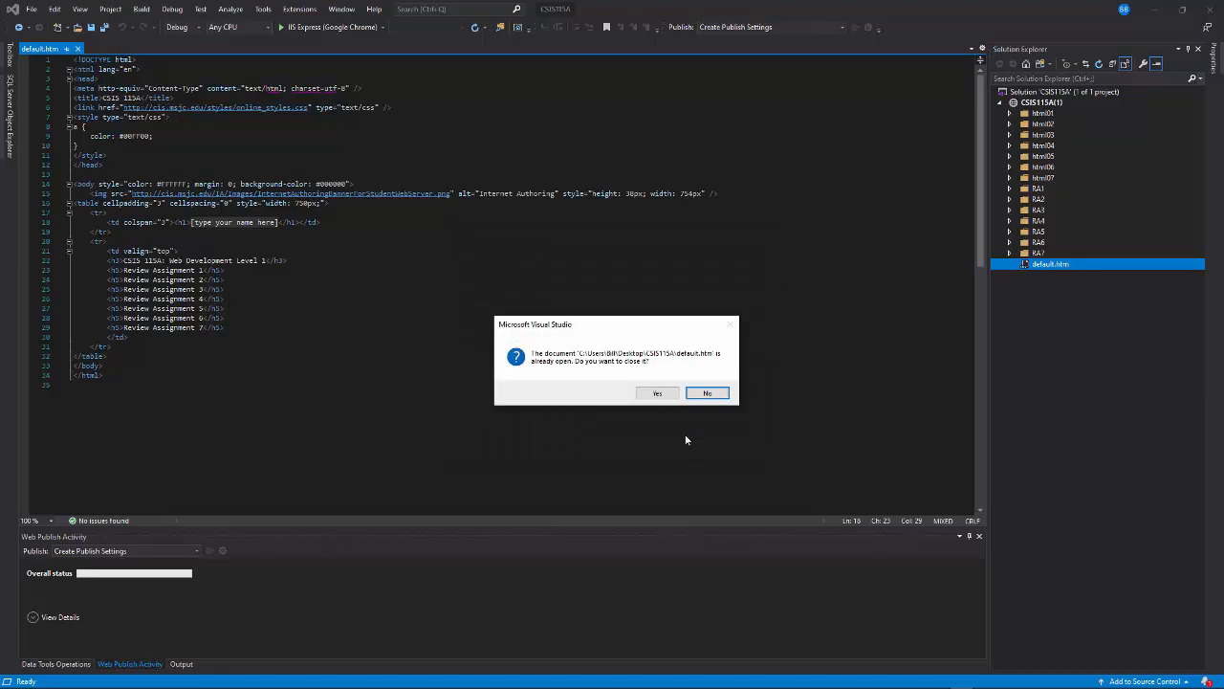
{"action": "left_click", "coordinate": [656, 393]}
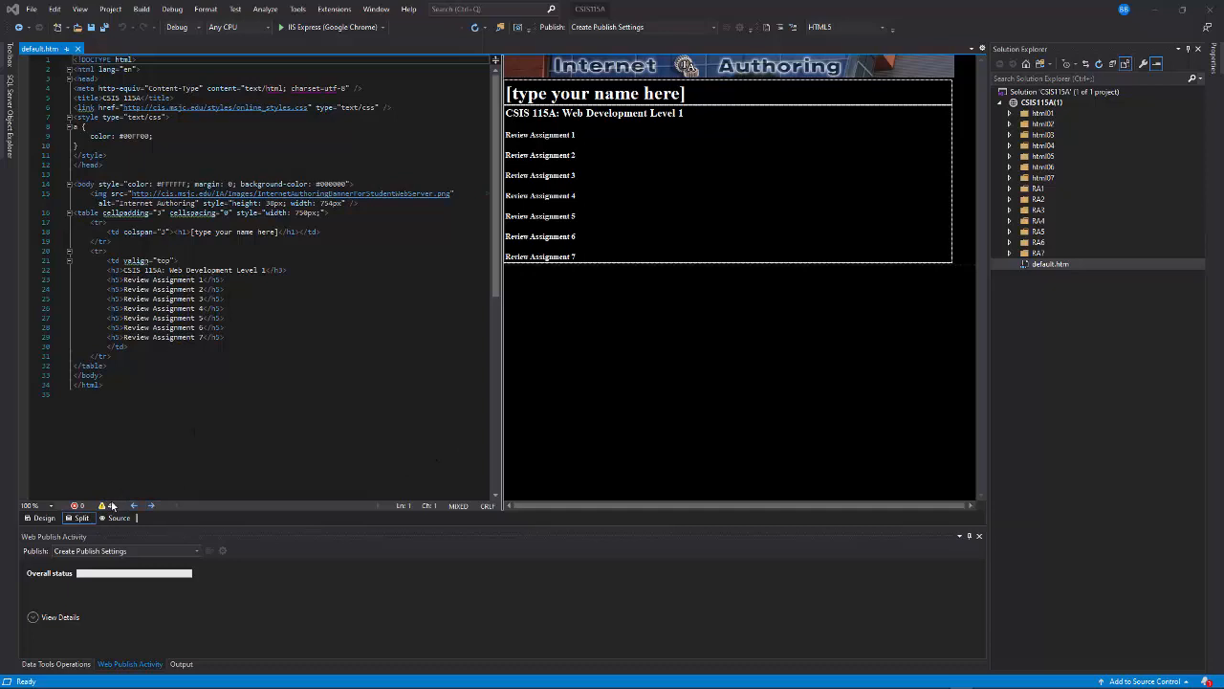
Step: Preview default.htm in Design view and return to Source view
{"action": "left_click", "coordinate": [43, 518]}
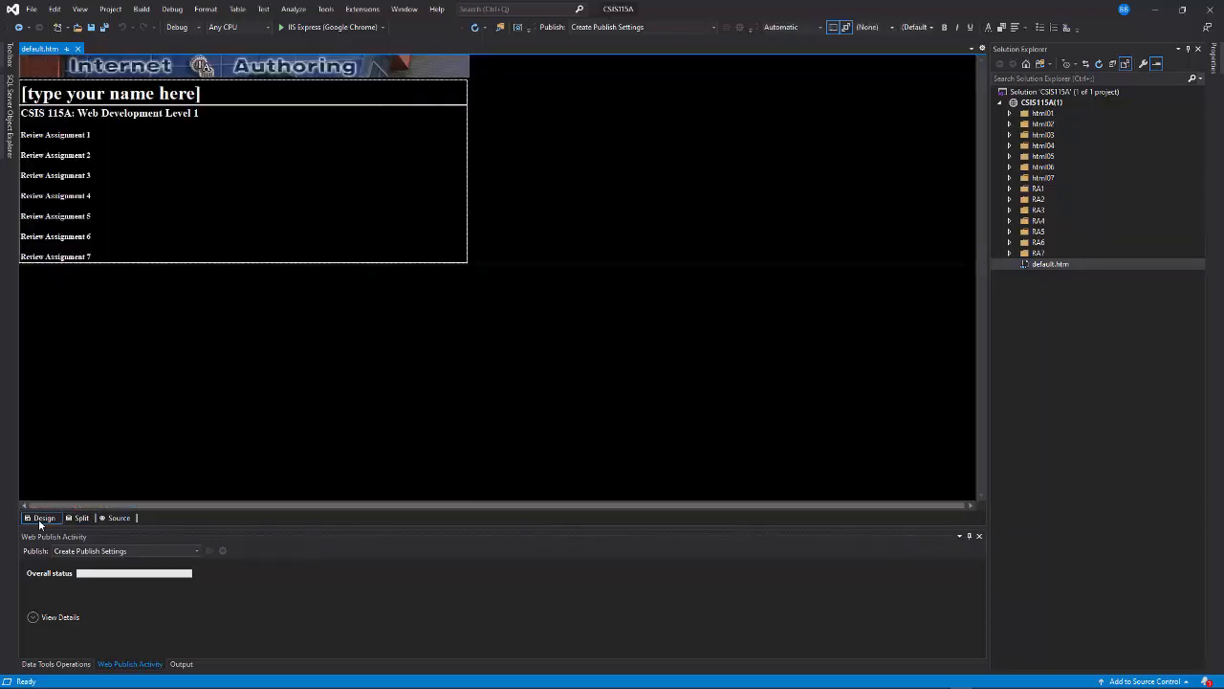
{"action": "left_click", "coordinate": [121, 519]}
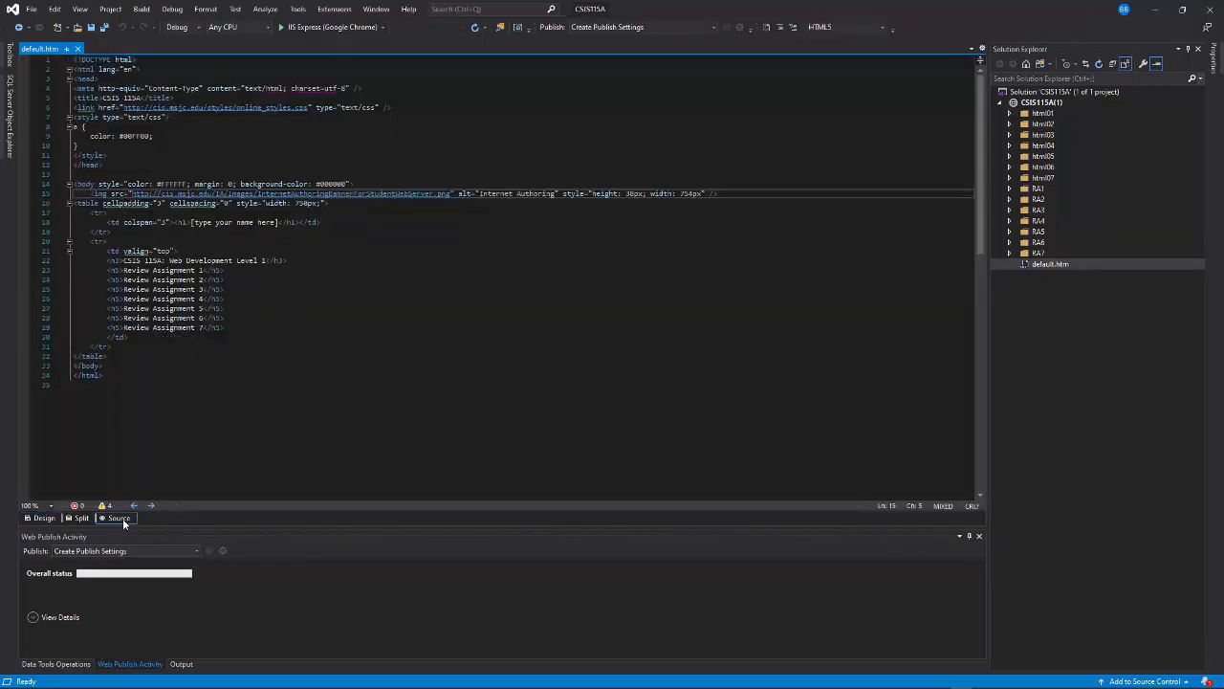
Step: Show default.htm in Split view and list the available toolbars, including Web One Click Publish
{"action": "left_click", "coordinate": [79, 518]}
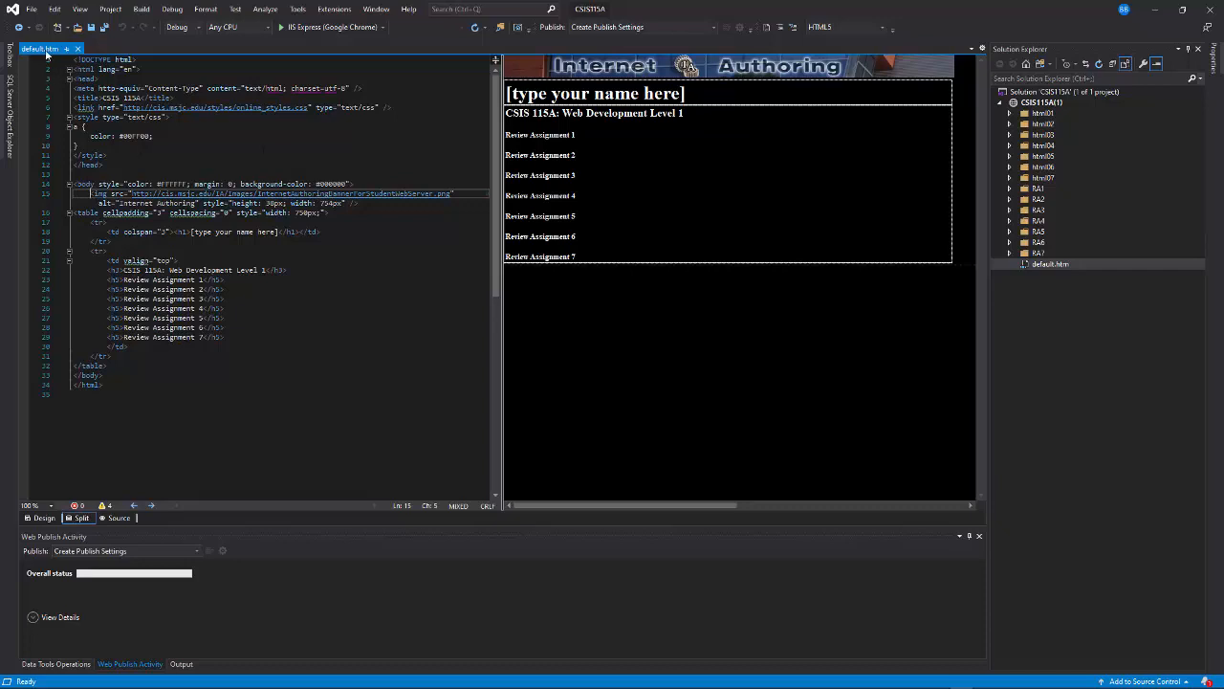
{"action": "left_click", "coordinate": [78, 10]}
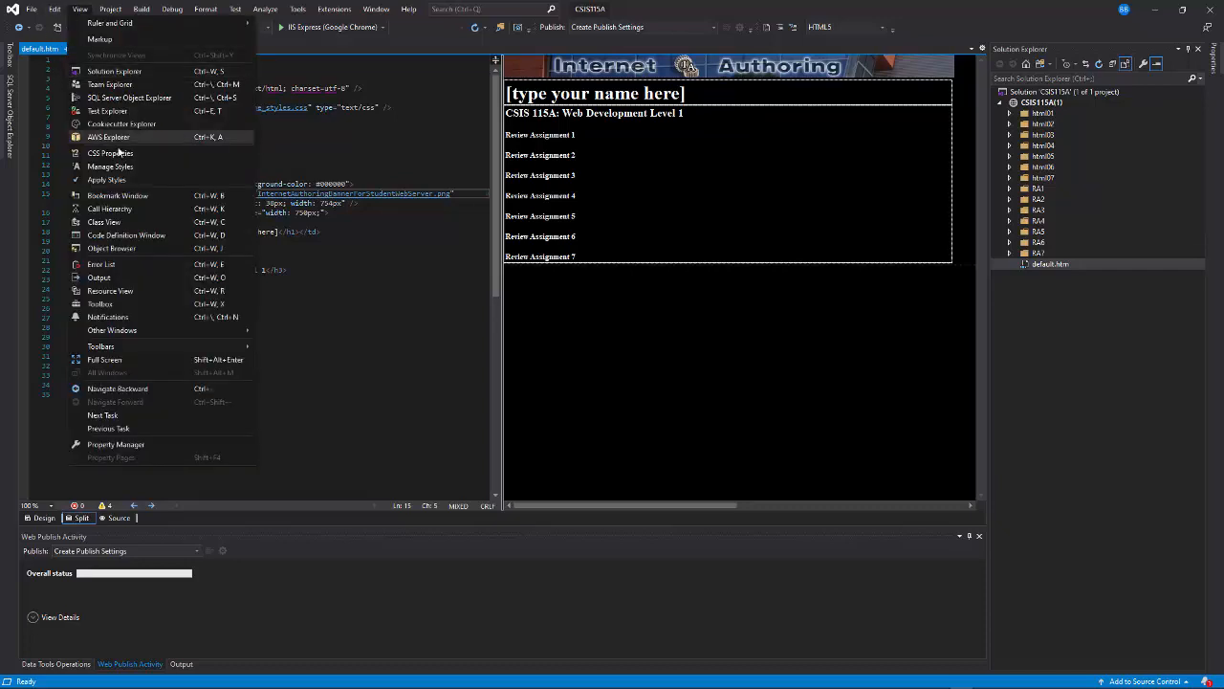
{"action": "mouse_move", "coordinate": [93, 350]}
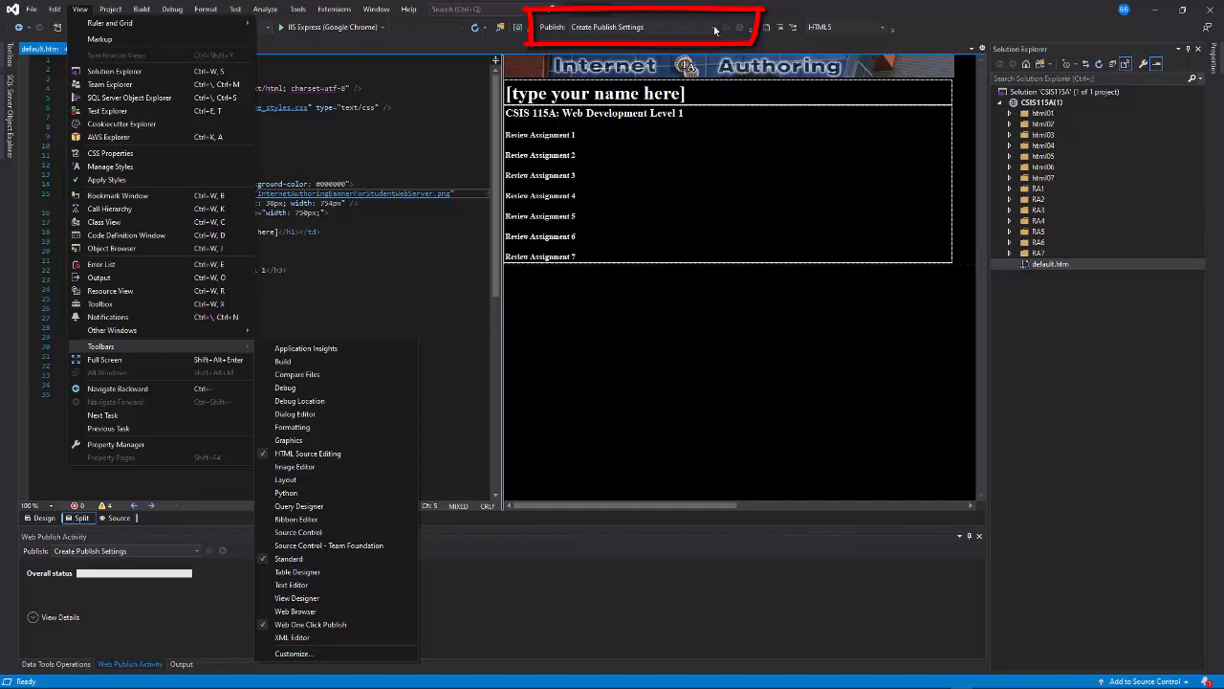
Step: Create a new custom publish profile with IIS, FTP, etc. as the publish target
{"action": "left_click", "coordinate": [714, 29]}
{"action": "left_click", "coordinate": [715, 30]}
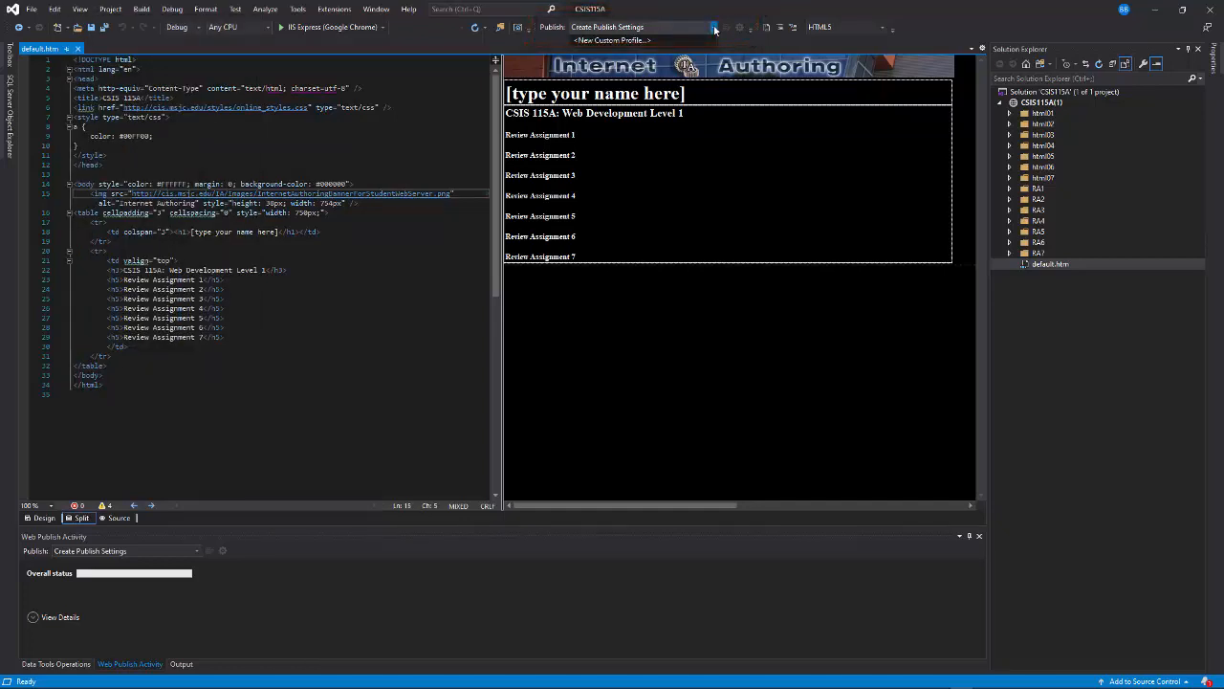
{"action": "left_click", "coordinate": [605, 41]}
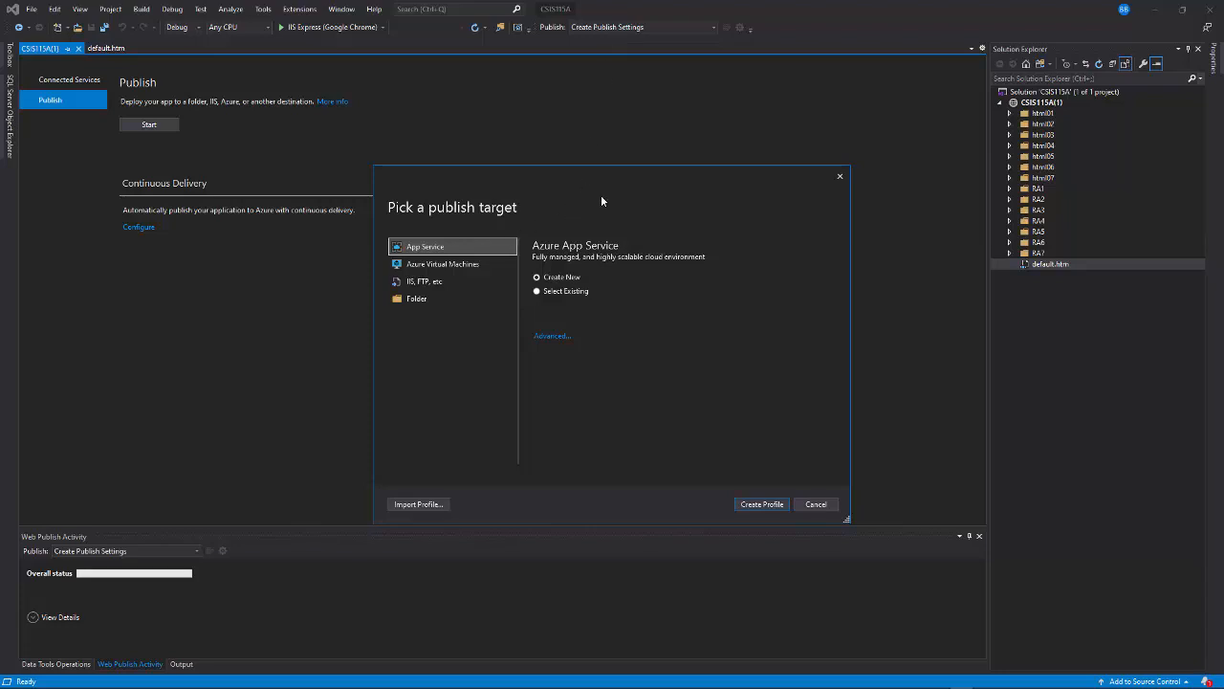
{"action": "left_click", "coordinate": [432, 282]}
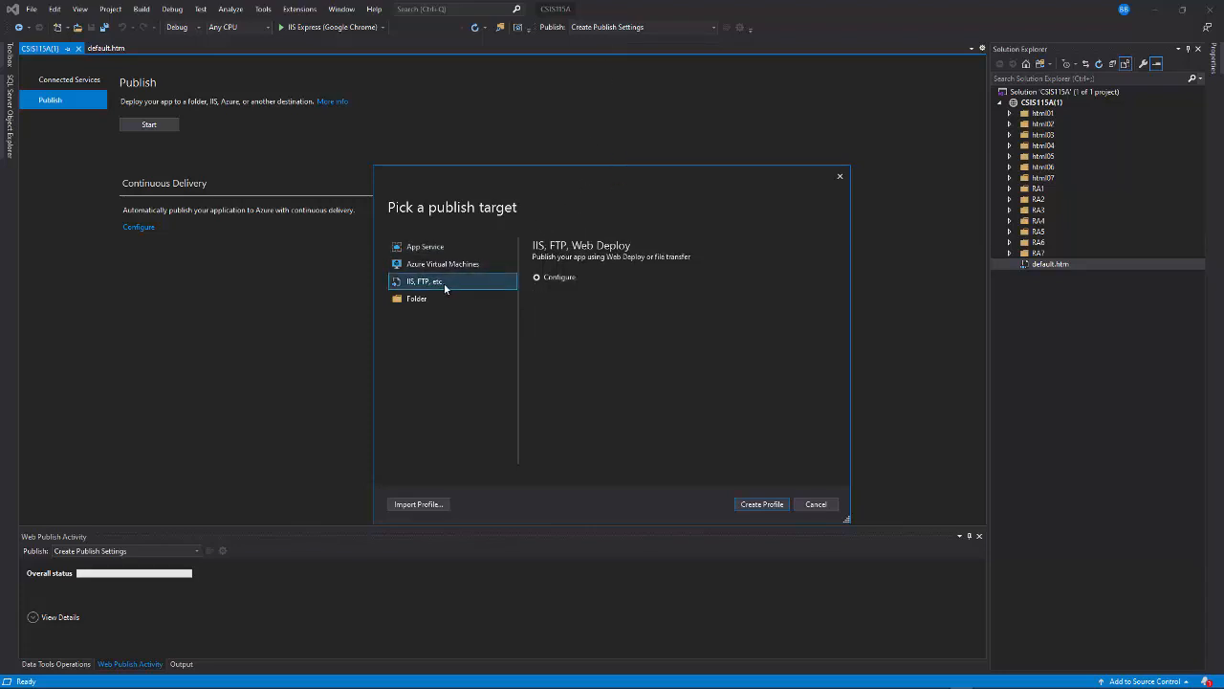
{"action": "left_click", "coordinate": [754, 507]}
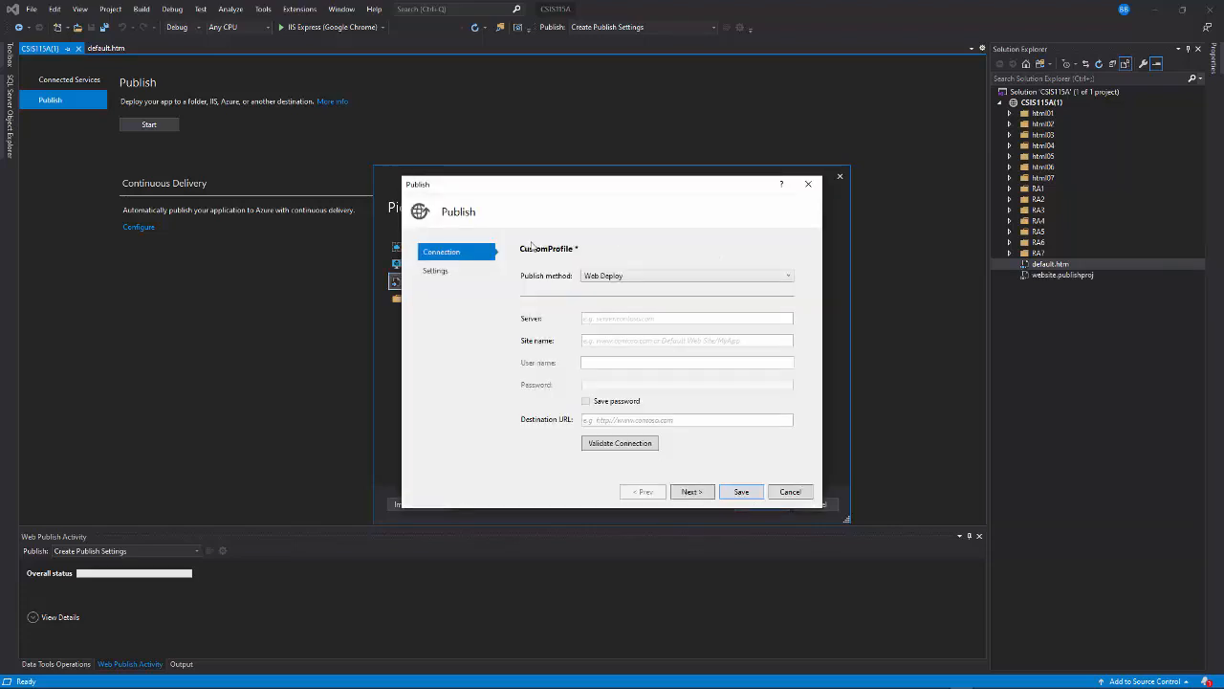
Step: Set the profile's publish method to FTP and its server to ia.msjc.edu
{"action": "left_click", "coordinate": [682, 282]}
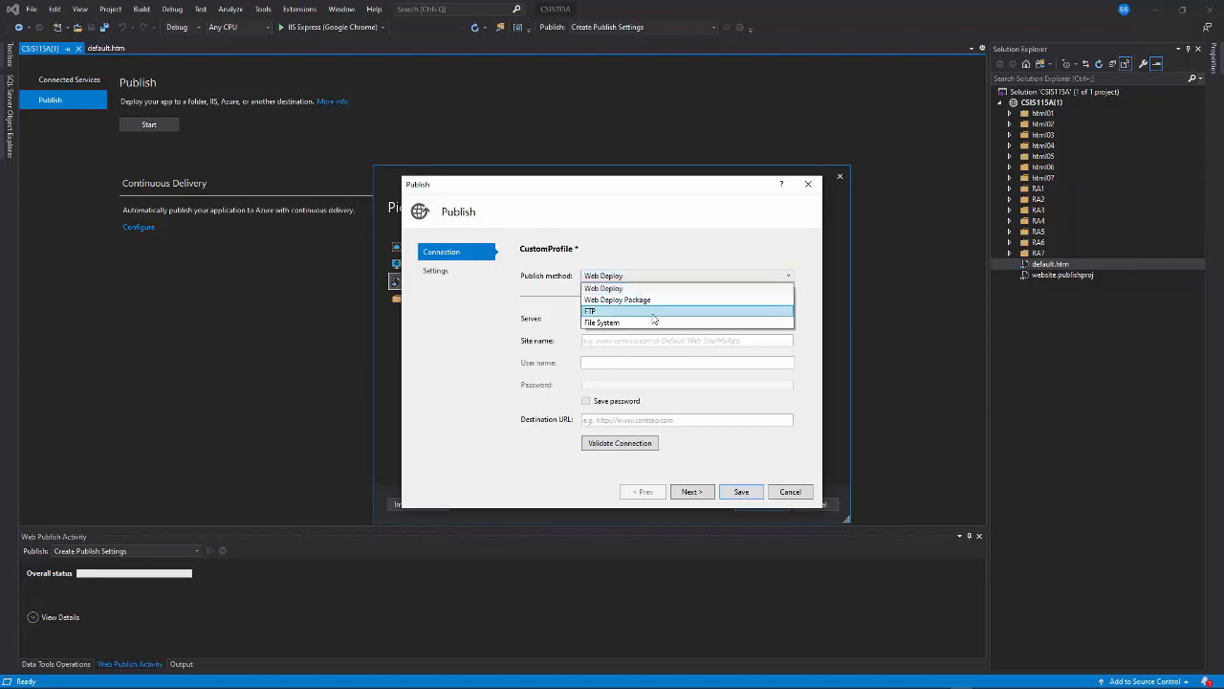
{"action": "left_click", "coordinate": [697, 310]}
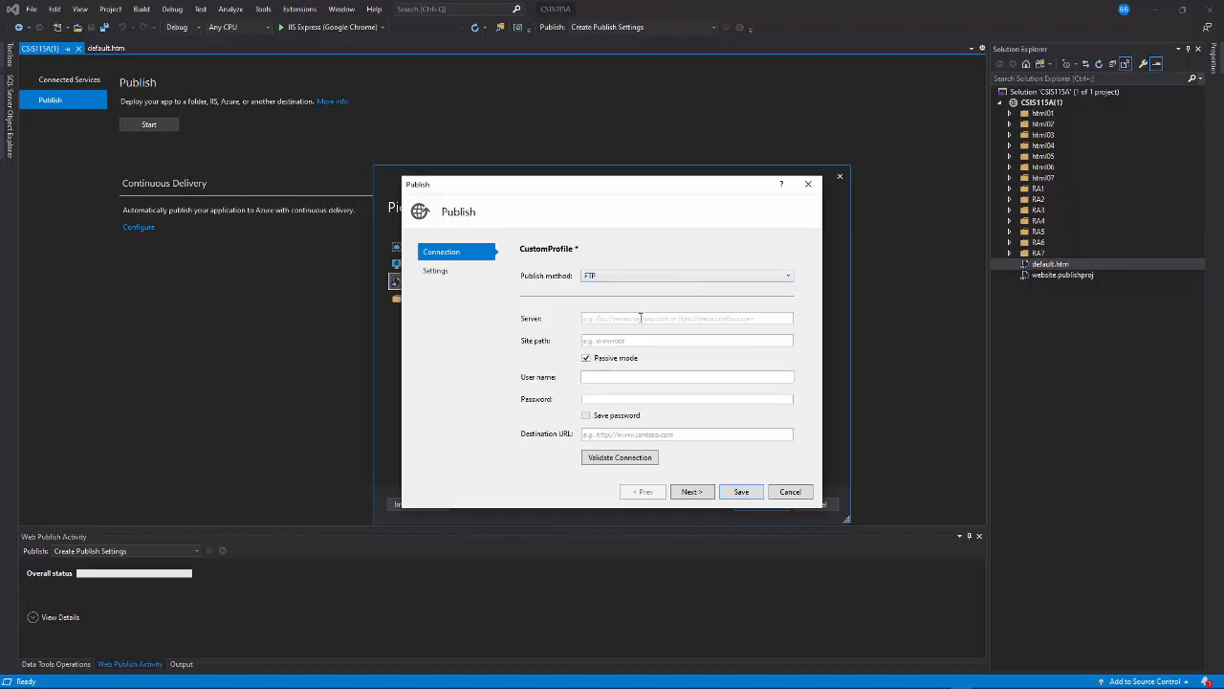
{"action": "type", "text": "ia.msjc.edu"}
Step: Enter the FTP account's user name and password in the publish profile
{"action": "left_click", "coordinate": [594, 377]}
{"action": "type", "text": "bbennett"}
{"action": "type", "text": "••"}
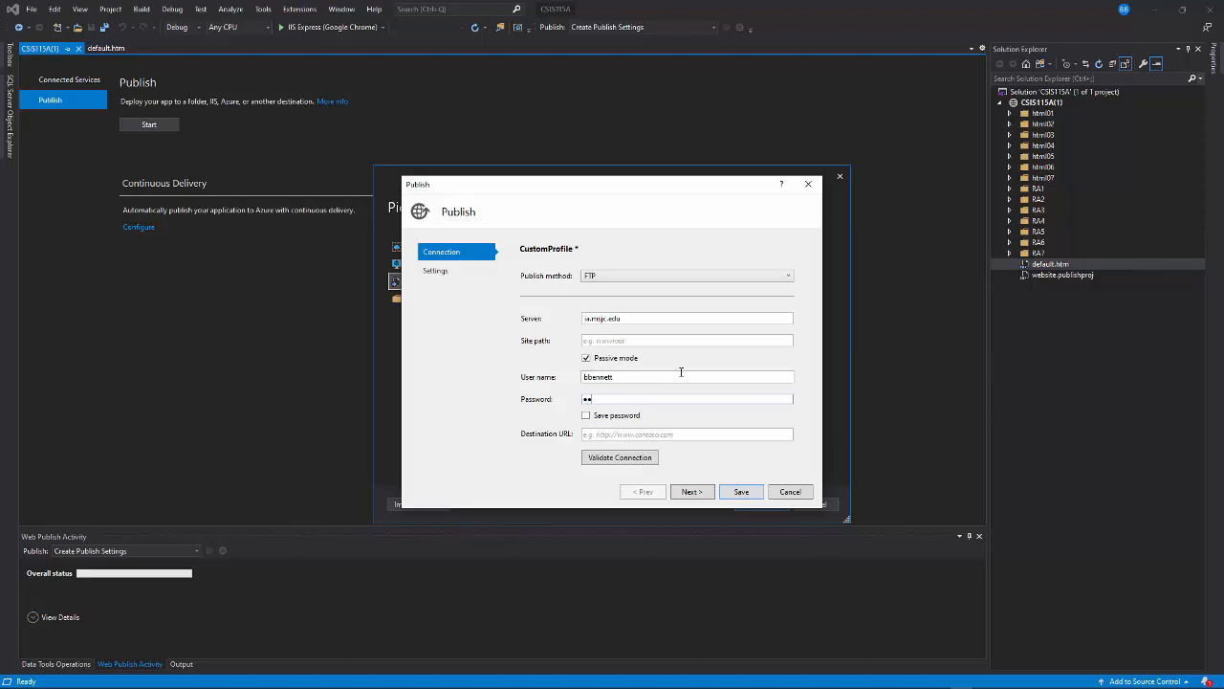
{"action": "type", "text": "•••••••••••"}
Step: Validate the FTP connection with password saving enabled, and save the publish profile
{"action": "left_click", "coordinate": [585, 416]}
{"action": "left_click", "coordinate": [594, 462]}
{"action": "left_click", "coordinate": [740, 491]}
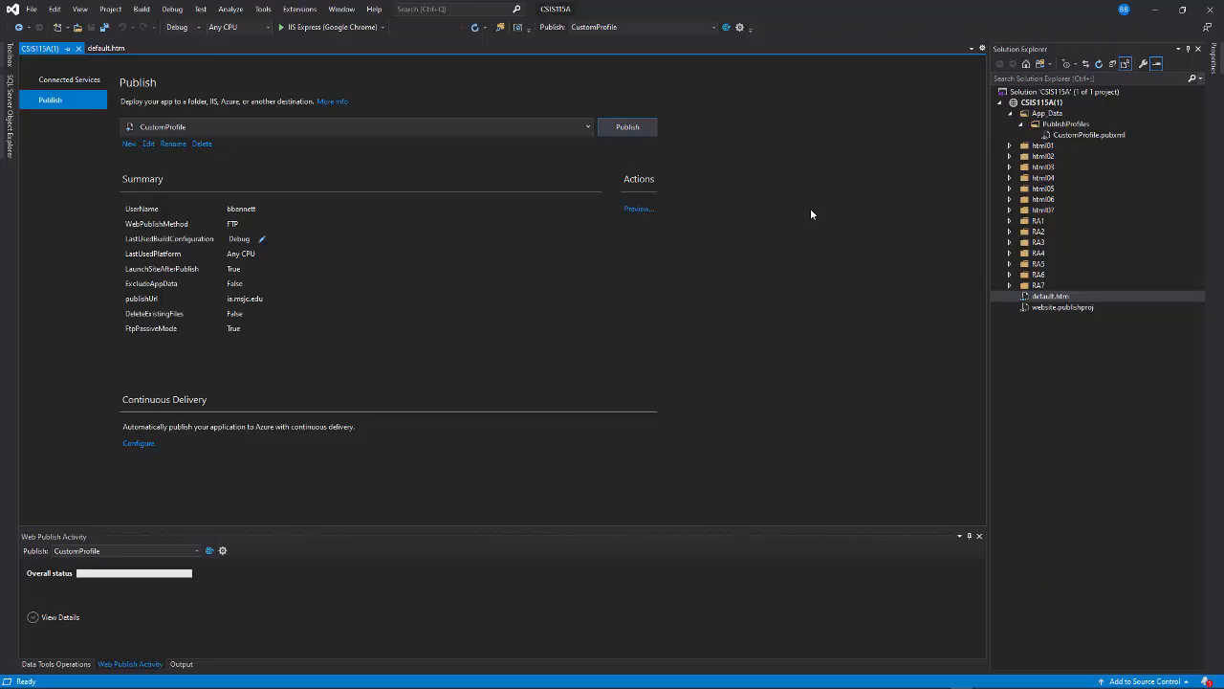
Step: Replace the text inside the brackets of default.htm's h1 heading with the author's full name in the design pane, and save the file
{"action": "double_click", "coordinate": [1027, 299]}
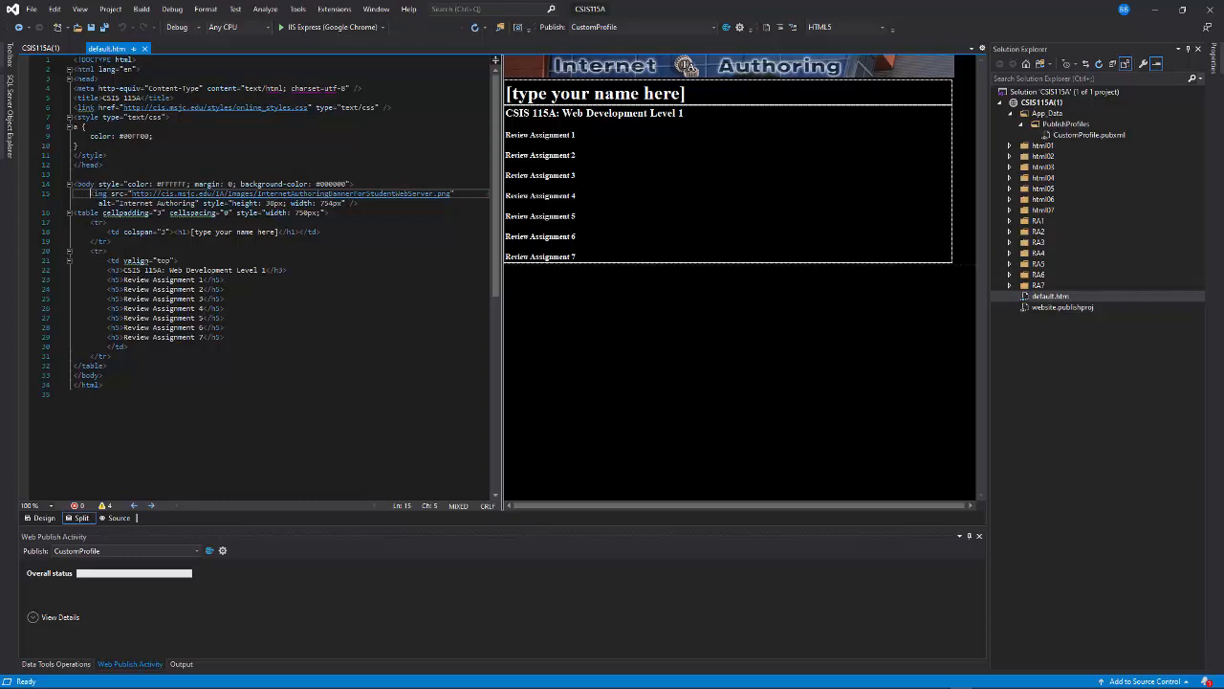
{"action": "left_click_drag", "start_coordinate": [681, 93], "coordinate": [513, 94]}
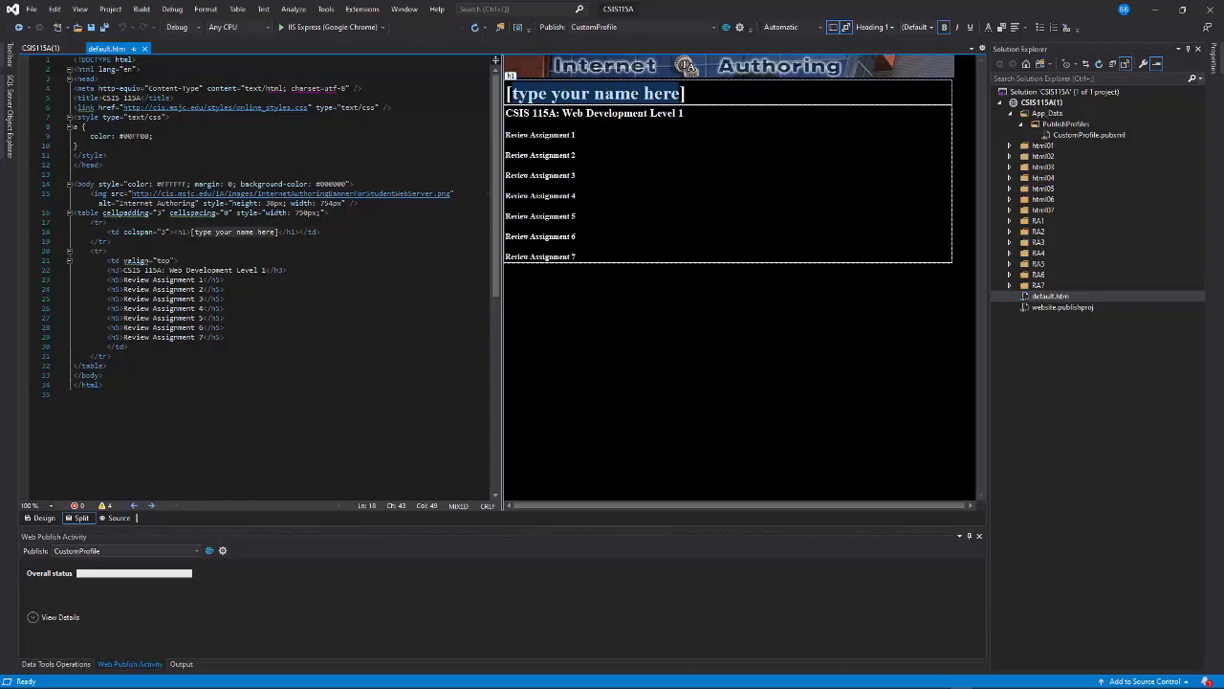
{"action": "type", "text": "Bill Benn"}
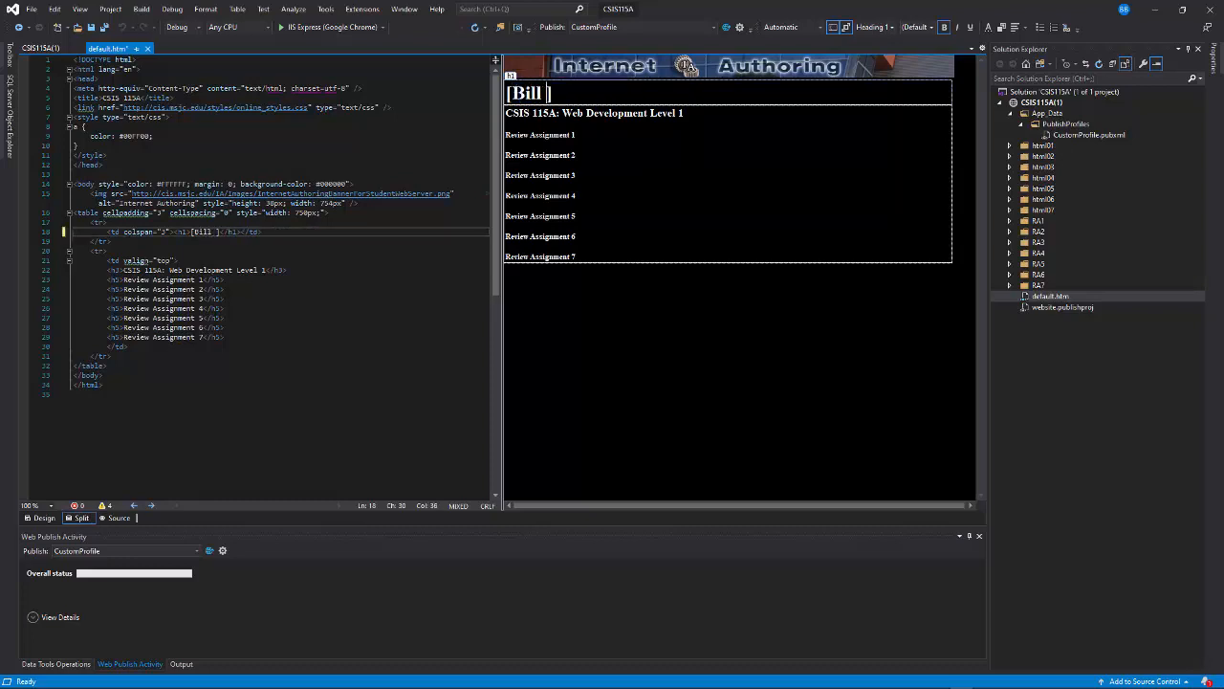
{"action": "type", "text": "ett"}
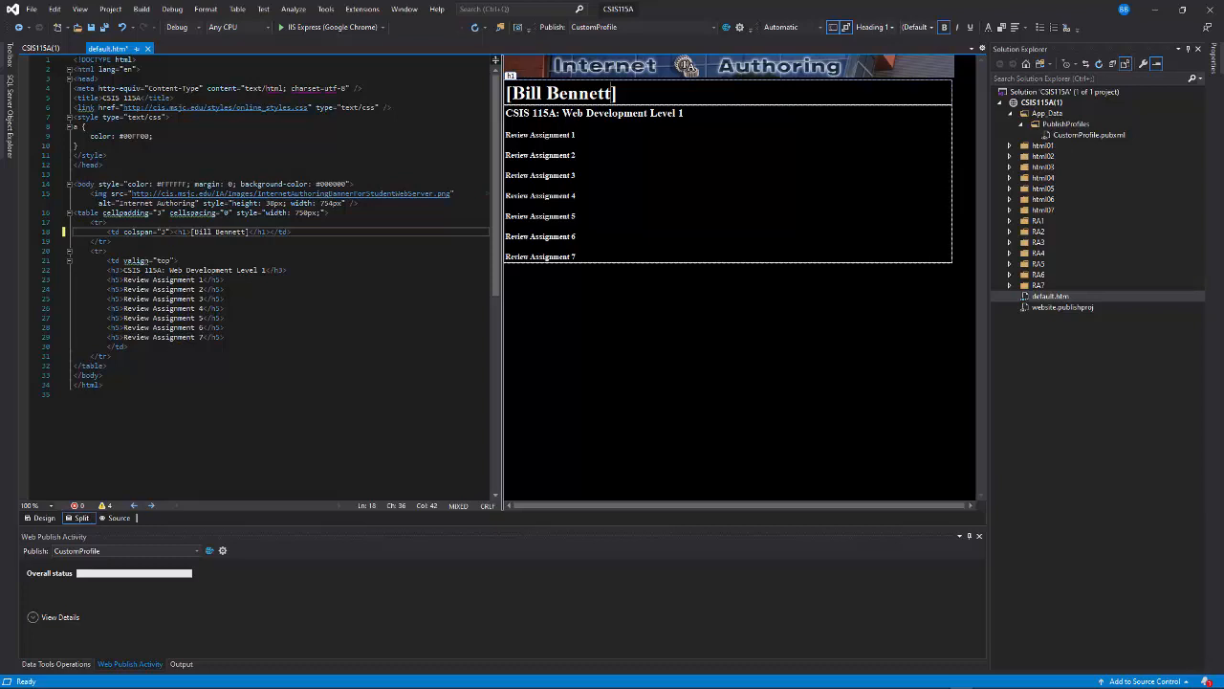
{"action": "key", "text": "ctrl+s"}
{"action": "right_click", "coordinate": [1044, 298]}
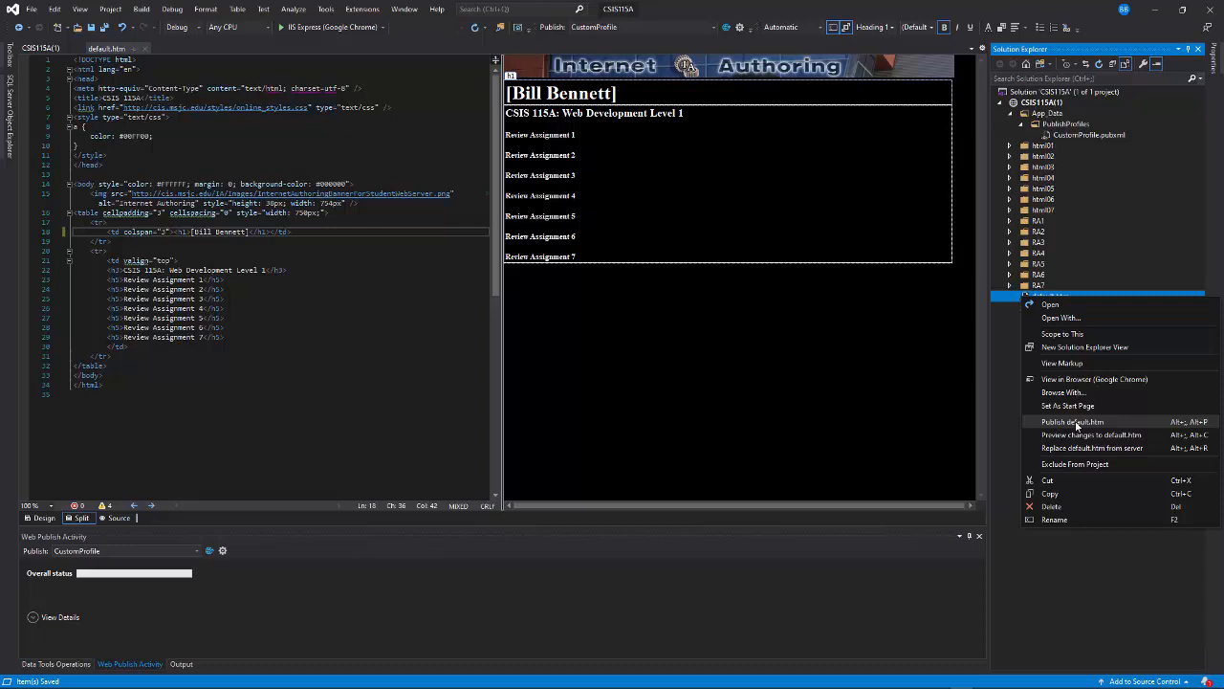
{"action": "left_click", "coordinate": [1053, 553]}
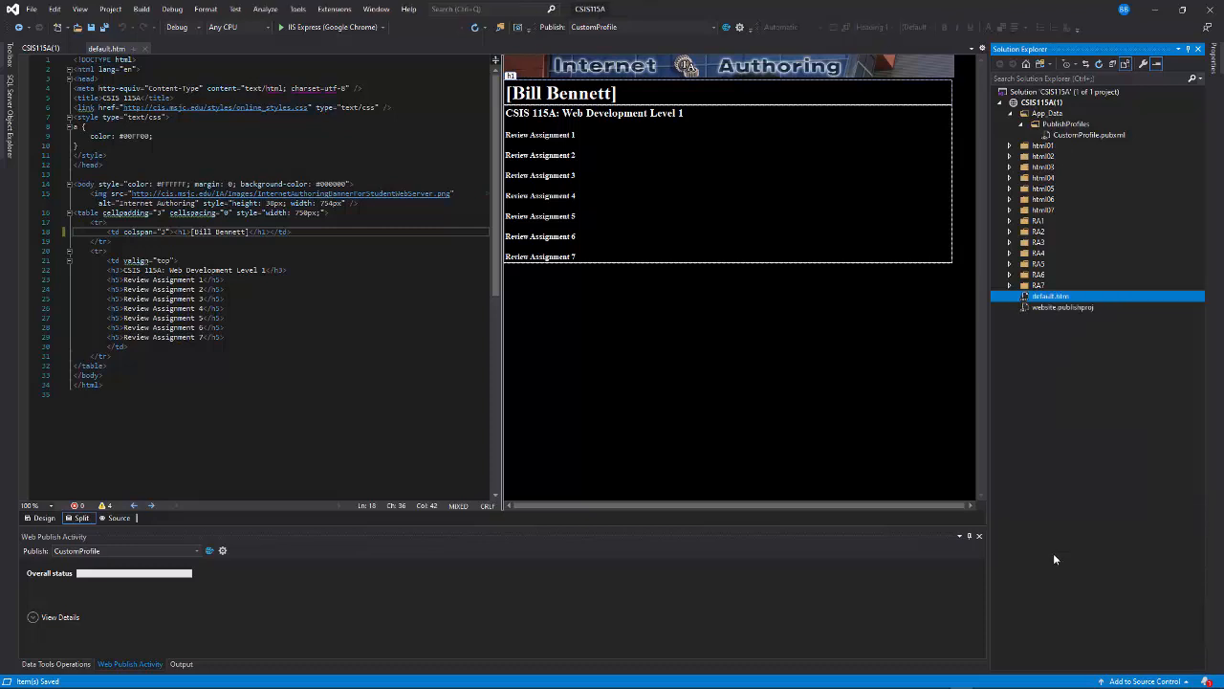
Step: Switch to Google Chrome and open the author's published page at ia.mjsc.edu/ followed by the account user name
{"action": "mouse_move", "coordinate": [174, 681]}
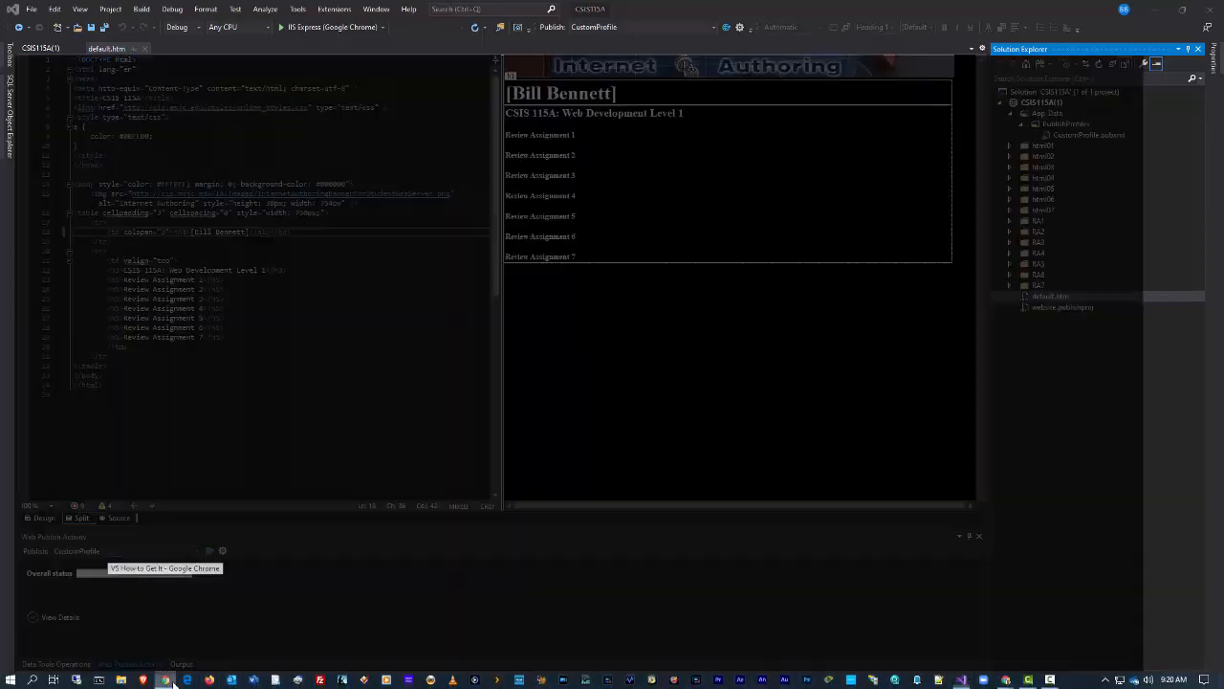
{"action": "left_click", "coordinate": [163, 612]}
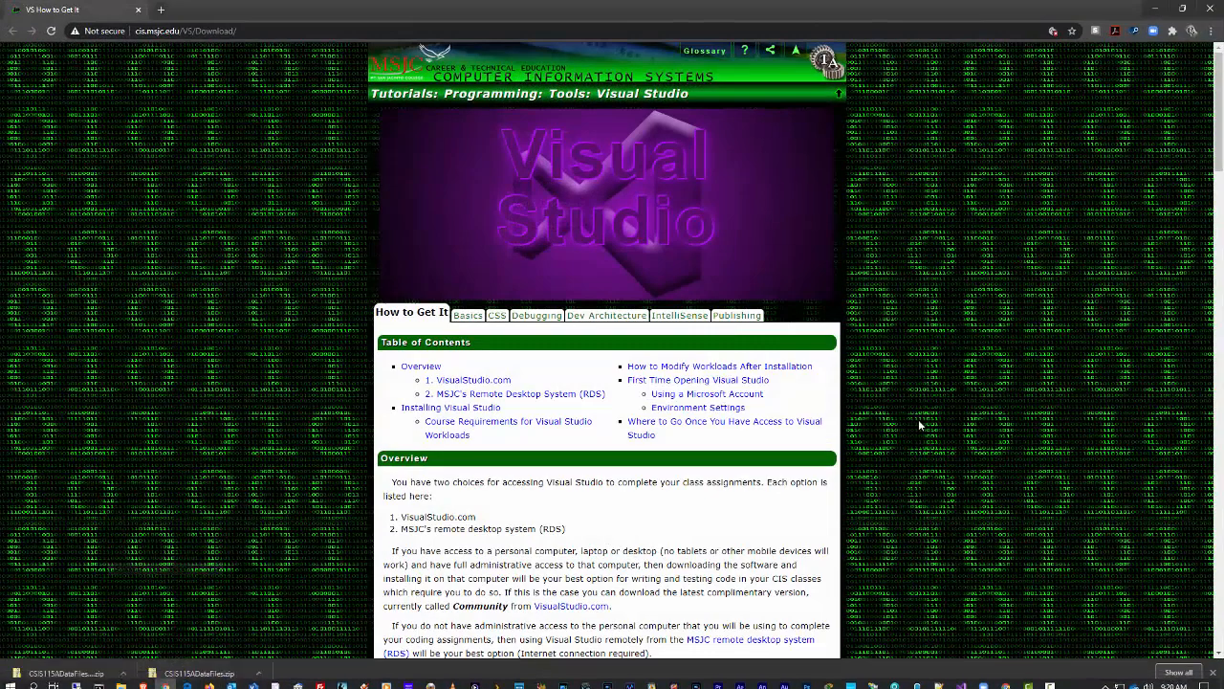
{"action": "left_click", "coordinate": [257, 32]}
{"action": "type", "text": "ia."}
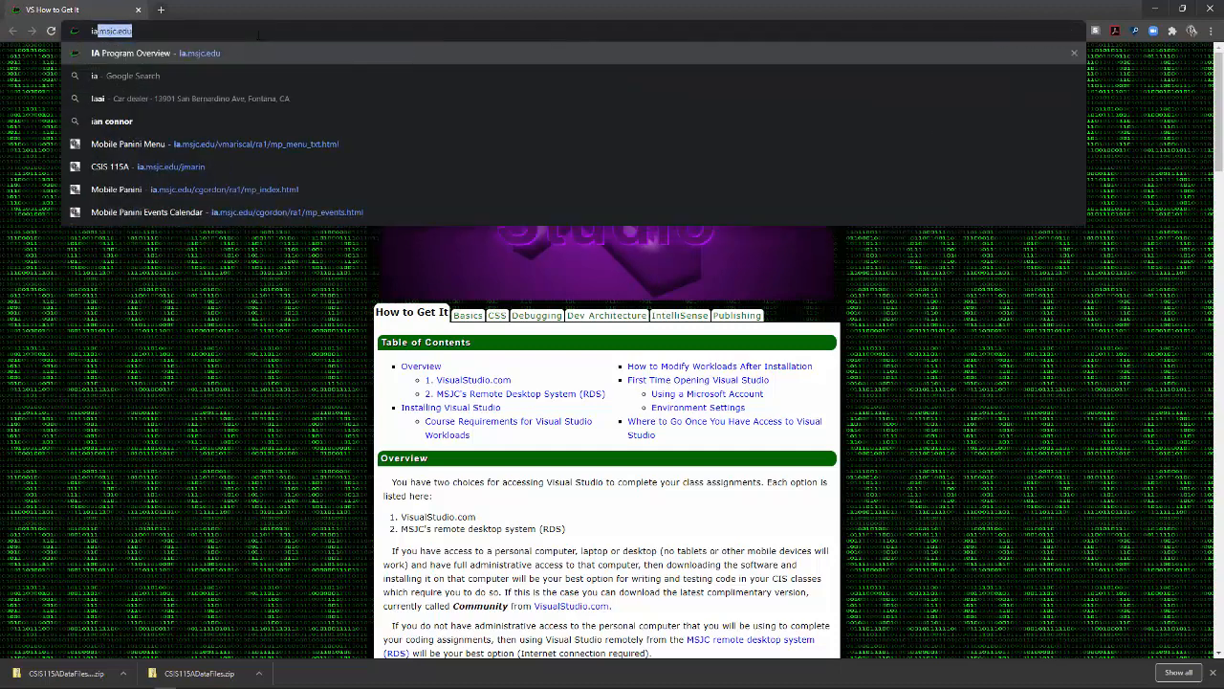
{"action": "type", "text": "mjsc"}
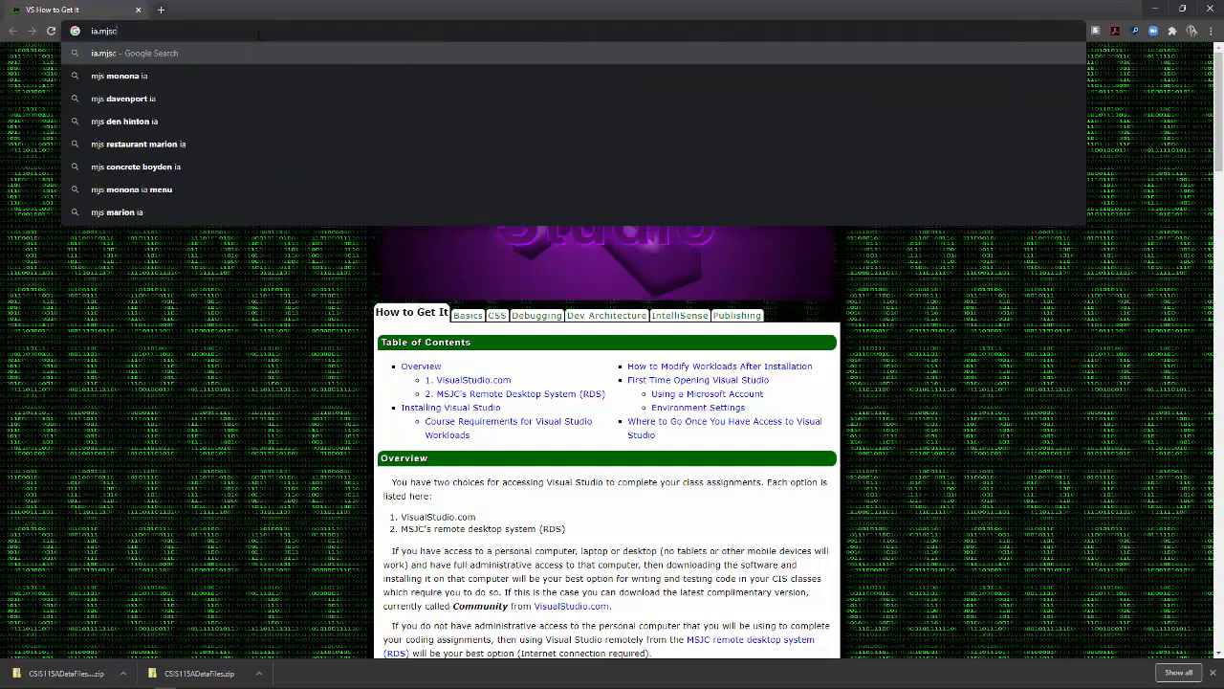
{"action": "type", "text": ".edu/"}
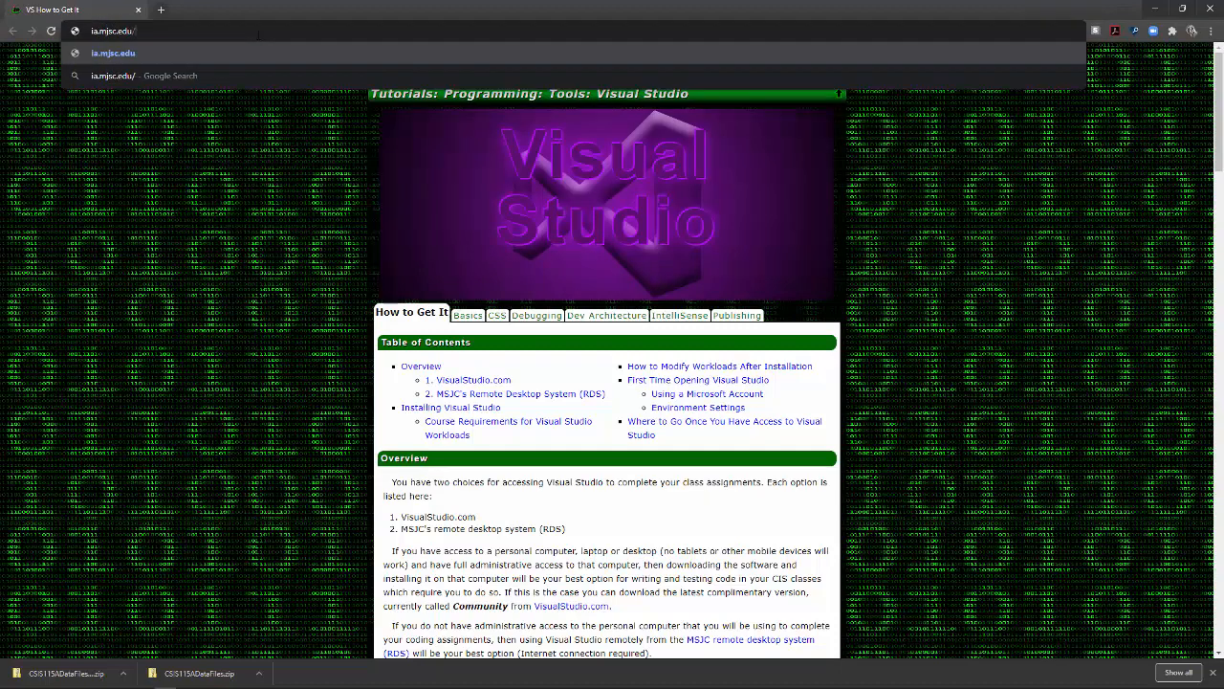
{"action": "type", "text": "bbennett"}
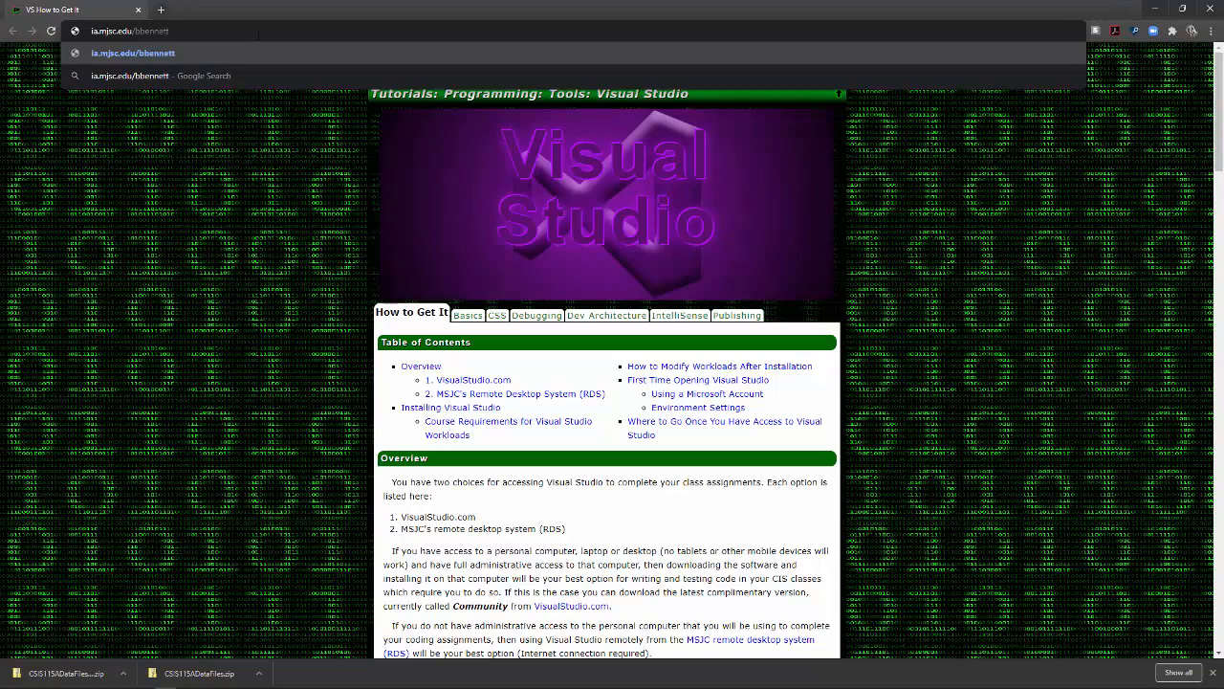
{"action": "key", "text": "Return"}
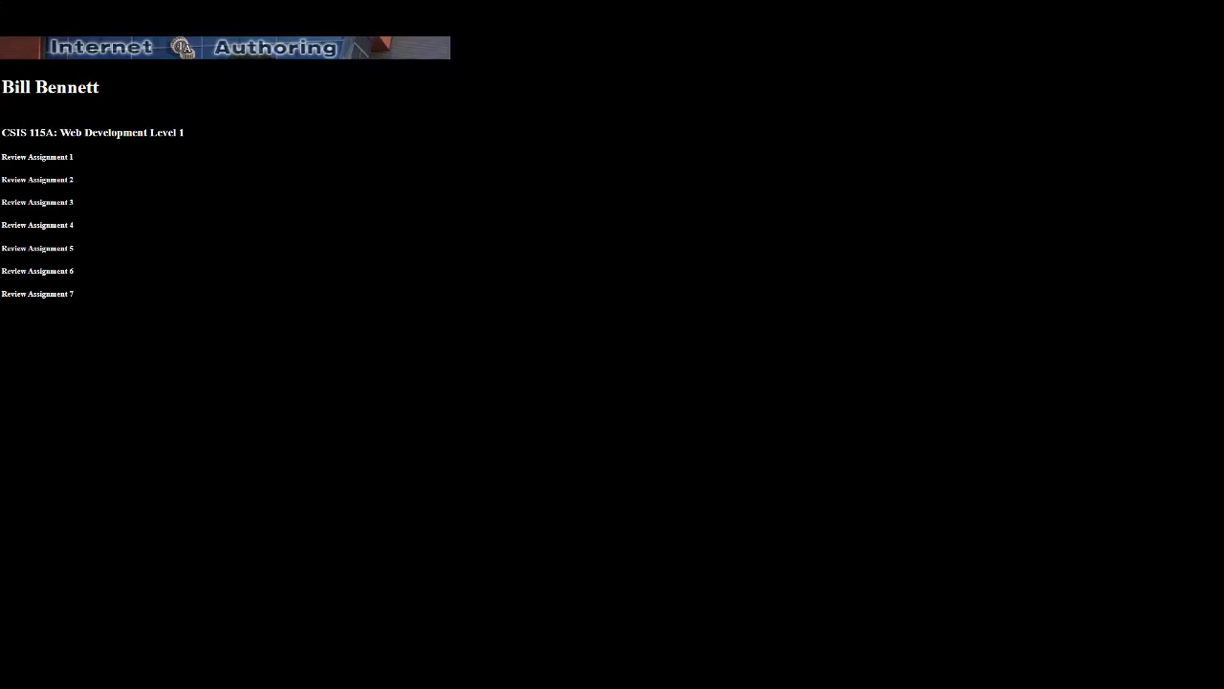